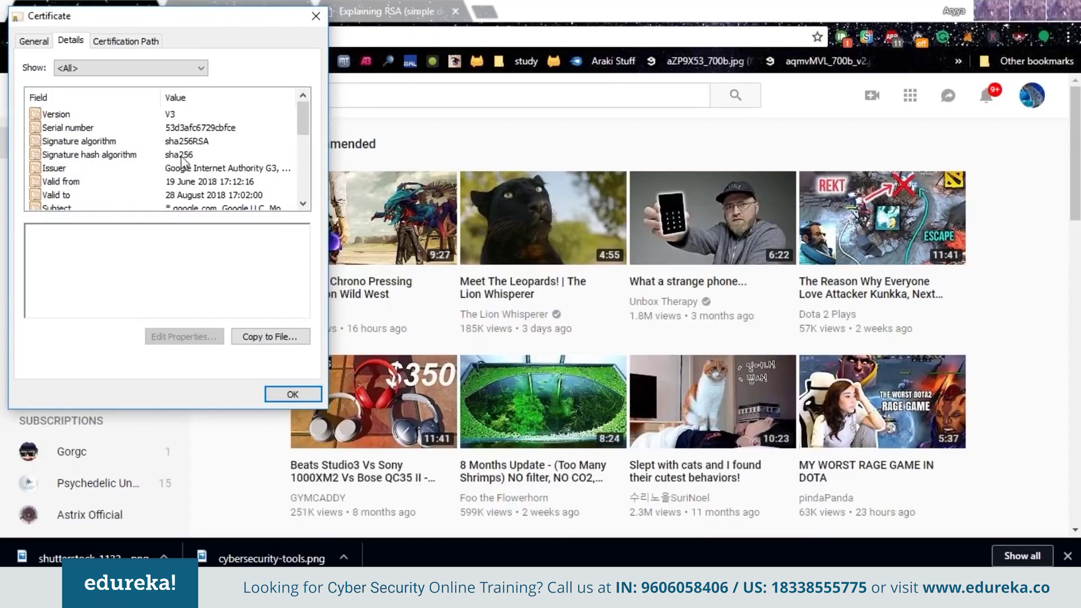
Review the certificate fields, then close the Certificate dialog to return to YouTube
{"action": "scroll", "coordinate": [259, 189], "scroll_direction": "down", "scroll_amount": 1}
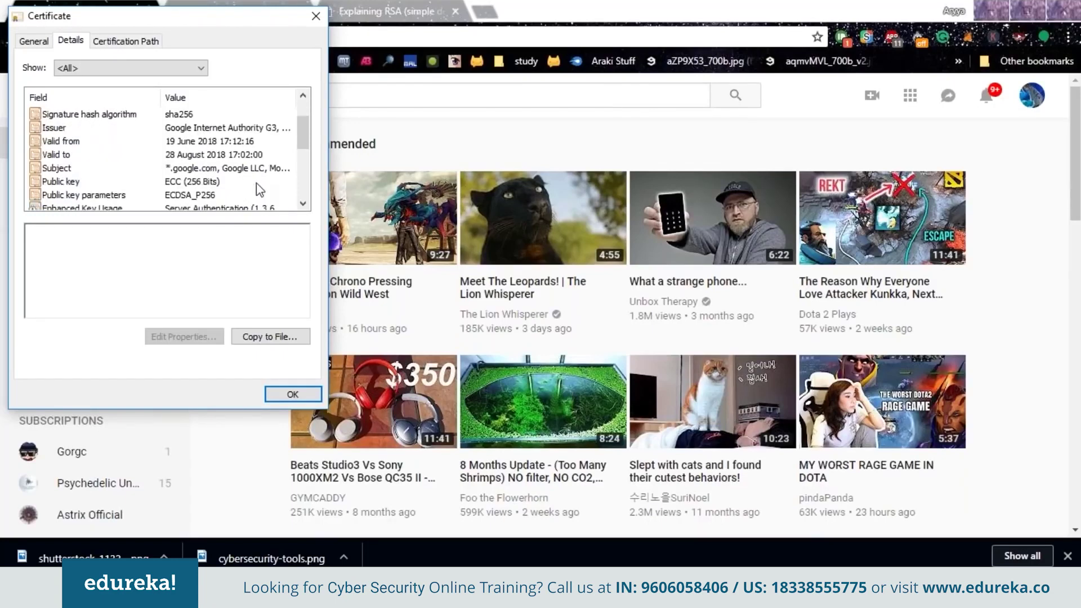
{"action": "scroll", "coordinate": [259, 189], "scroll_direction": "down", "scroll_amount": 1}
{"action": "scroll", "coordinate": [259, 189], "scroll_direction": "down", "scroll_amount": 2}
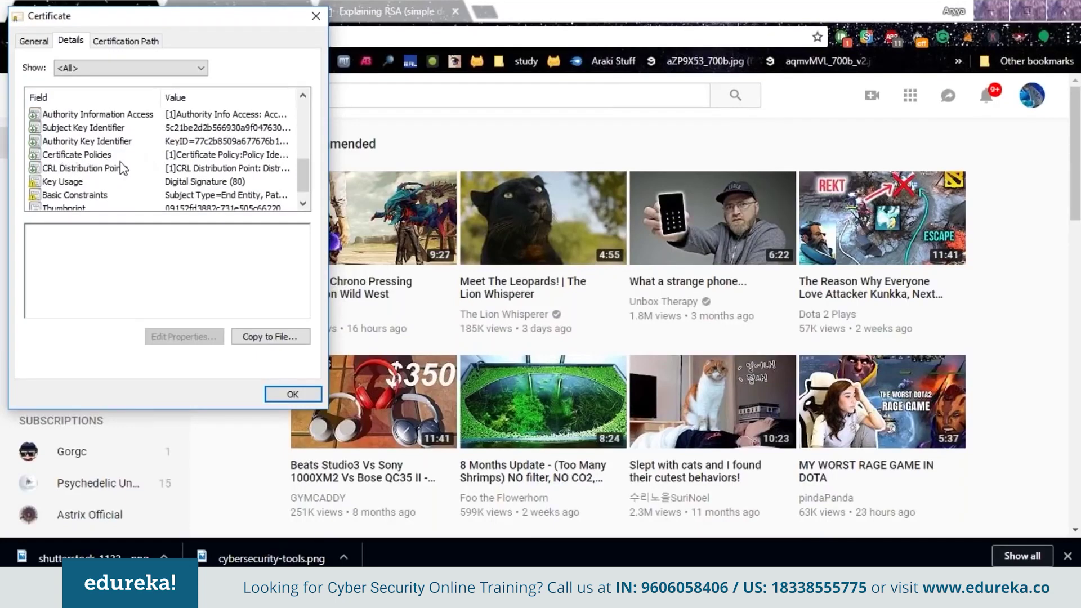
{"action": "scroll", "coordinate": [185, 189], "scroll_direction": "up", "scroll_amount": 1}
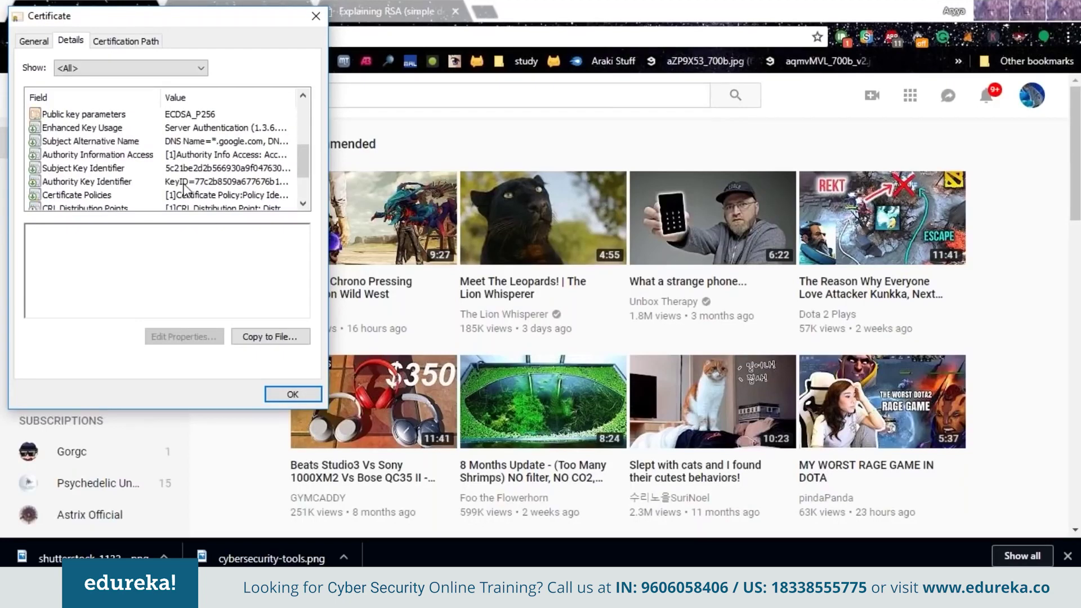
{"action": "scroll", "coordinate": [185, 189], "scroll_direction": "up", "scroll_amount": 2}
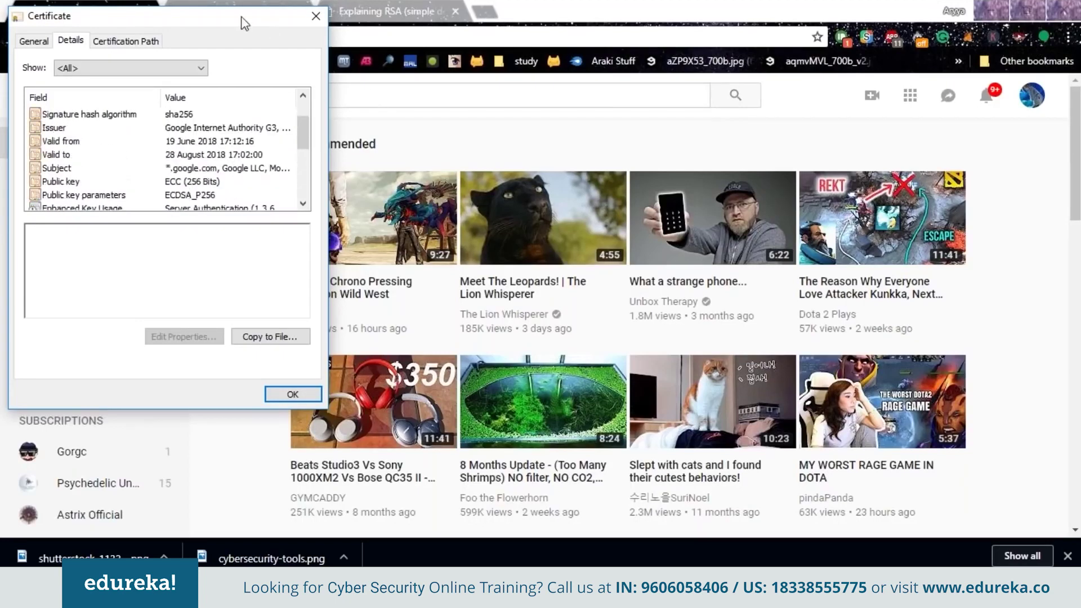
{"action": "left_click", "coordinate": [306, 18]}
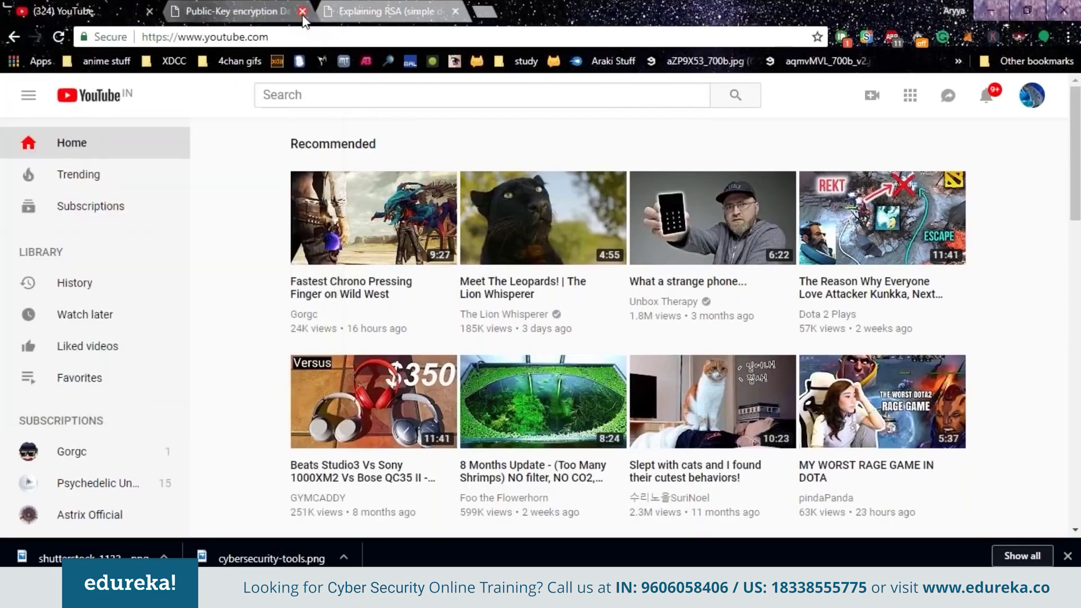
On the Public-Key Encryption Demo tab, generate public key 195 and private key 61
{"action": "left_click", "coordinate": [269, 8]}
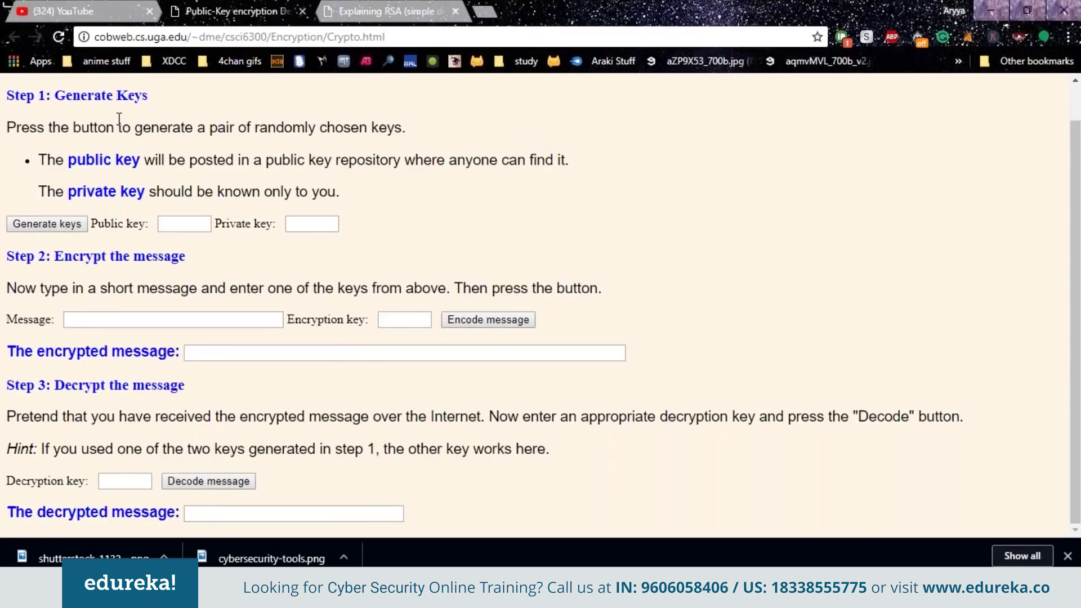
{"action": "left_click", "coordinate": [83, 224]}
Encrypt the message 'Hi there, when is the exam tomorrow' with encryption key 195
{"action": "left_click", "coordinate": [100, 320]}
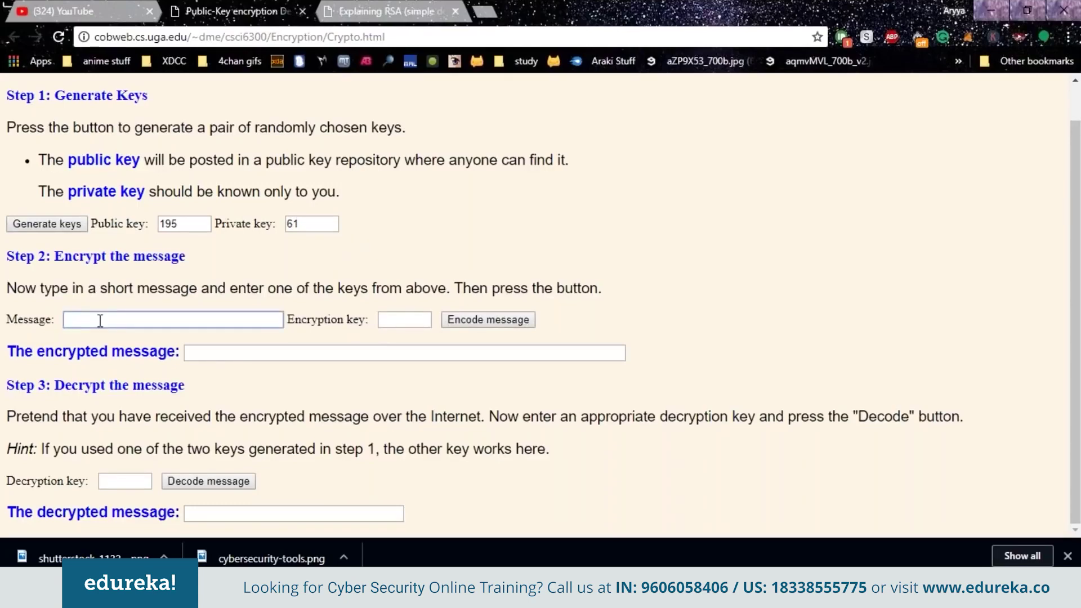
{"action": "type", "text": "H"}
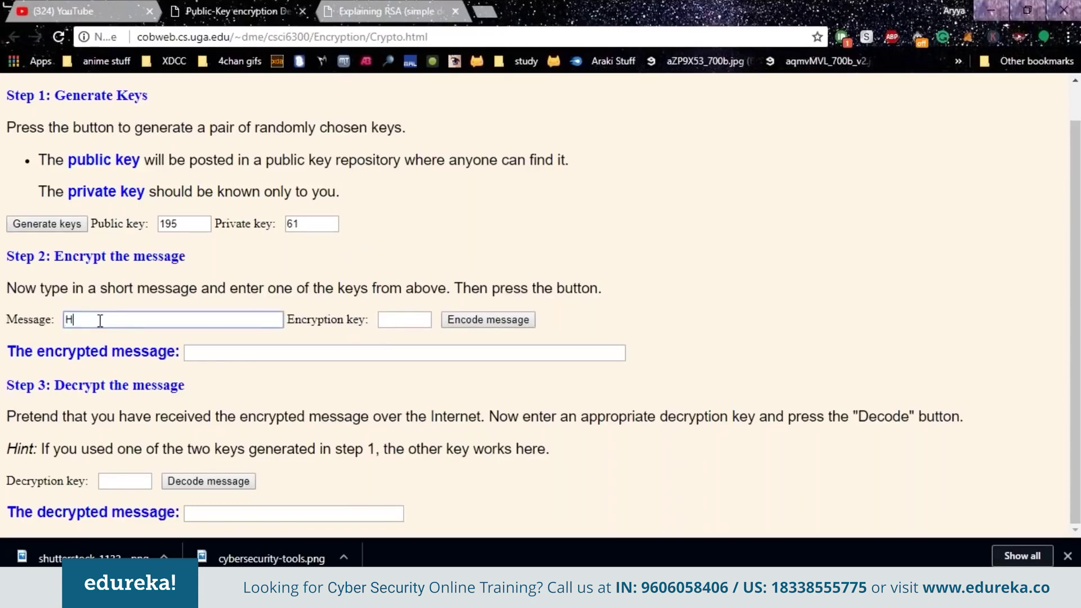
{"action": "type", "text": "i there, when is th"}
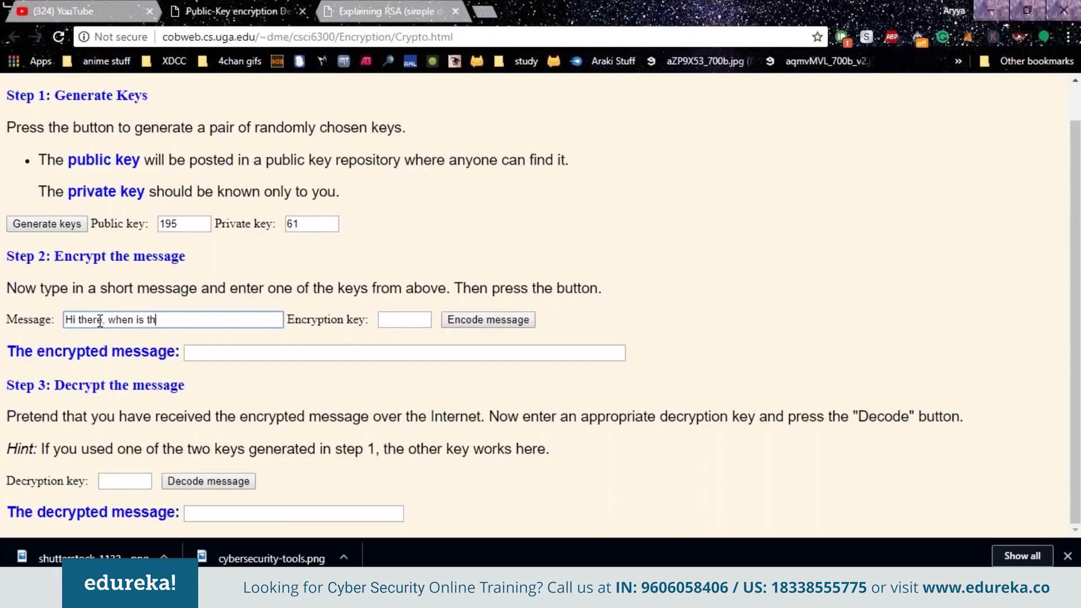
{"action": "type", "text": "e exam tomorrow"}
{"action": "left_click", "coordinate": [408, 327]}
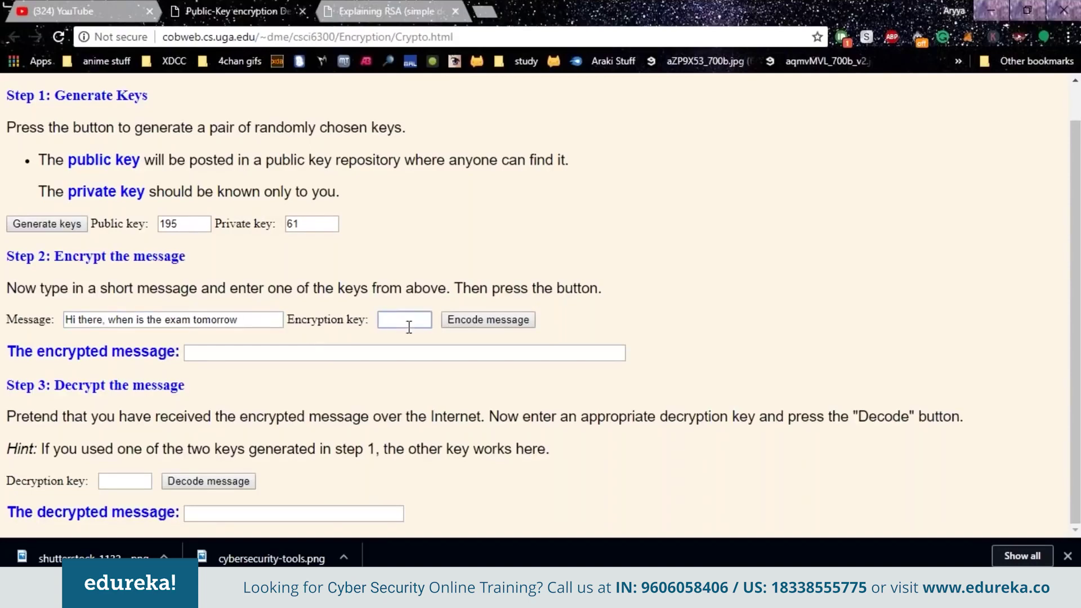
{"action": "type", "text": "195"}
{"action": "left_click", "coordinate": [524, 322]}
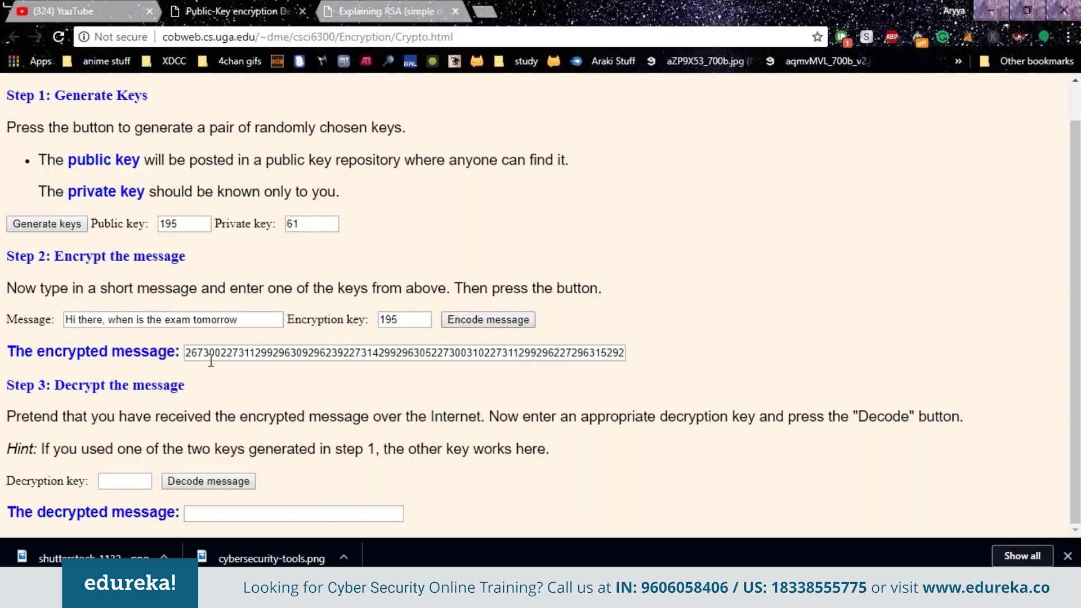
{"action": "left_click_drag", "start_coordinate": [193, 353], "coordinate": [175, 382]}
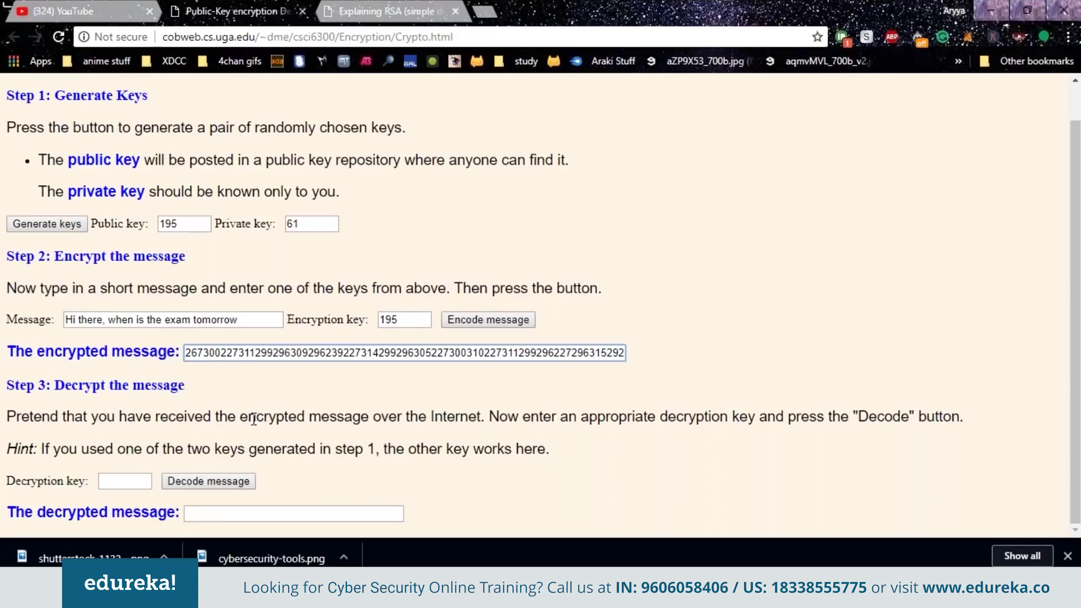
Decrypt the encrypted message with decryption key 61 to recover the original text
{"action": "left_click", "coordinate": [135, 476]}
{"action": "type", "text": "61"}
{"action": "left_click", "coordinate": [181, 485]}
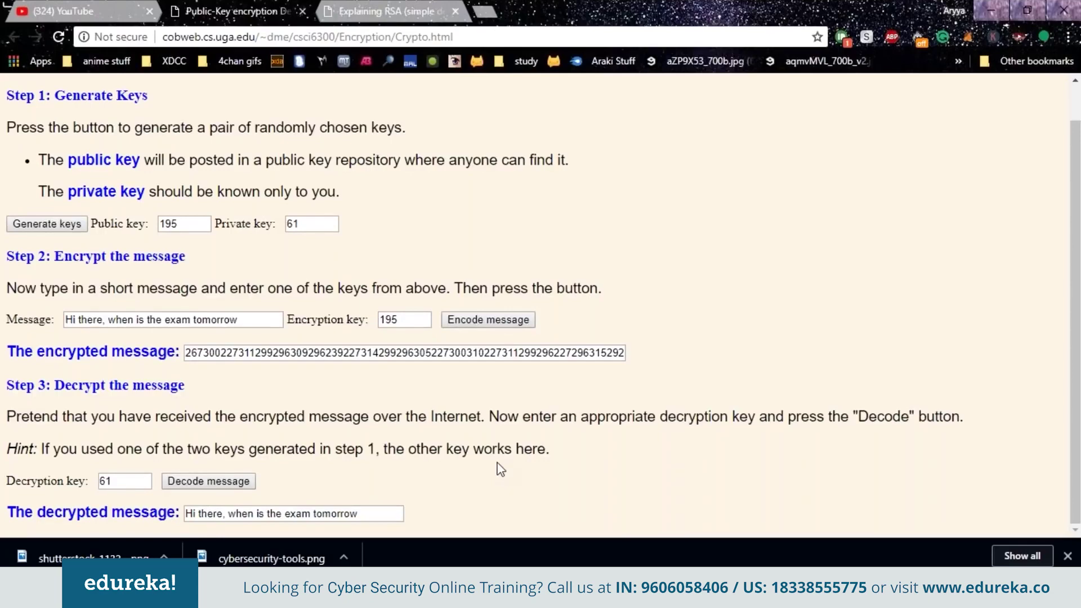
Switch to the Explaining RSA tab and reload it to clear the key generation values
{"action": "left_click", "coordinate": [396, 8]}
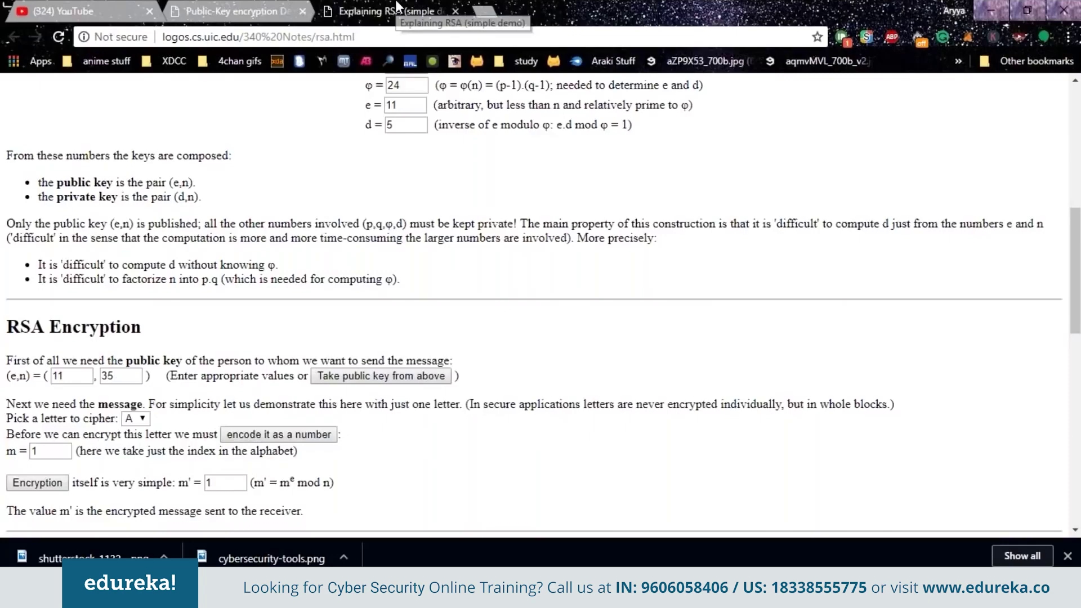
{"action": "scroll", "coordinate": [424, 300], "scroll_direction": "up", "scroll_amount": 8}
{"action": "key", "text": "ctrl+l"}
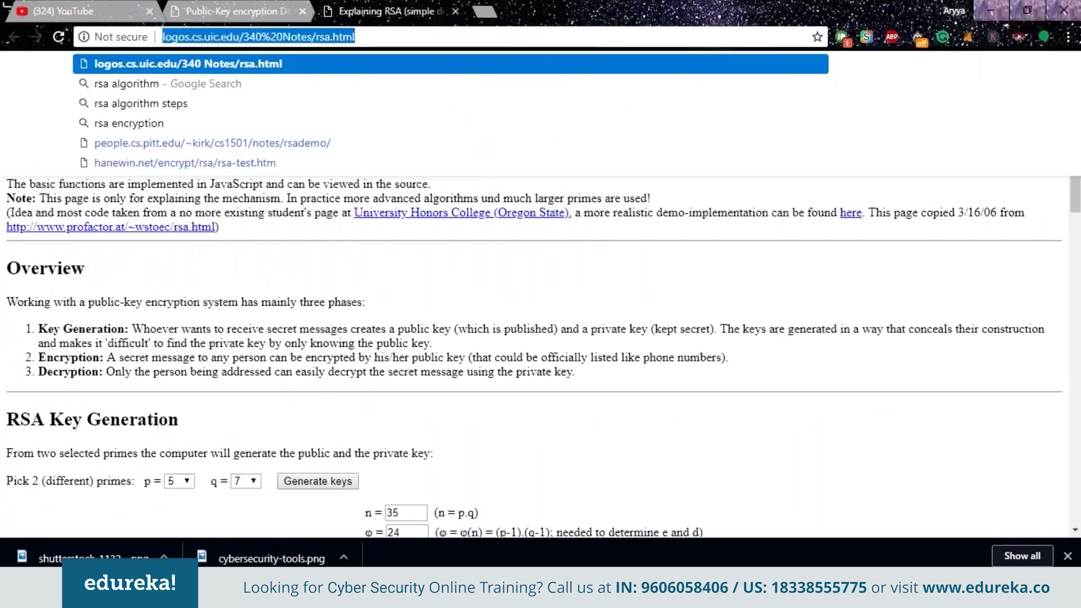
{"action": "key", "text": "Return"}
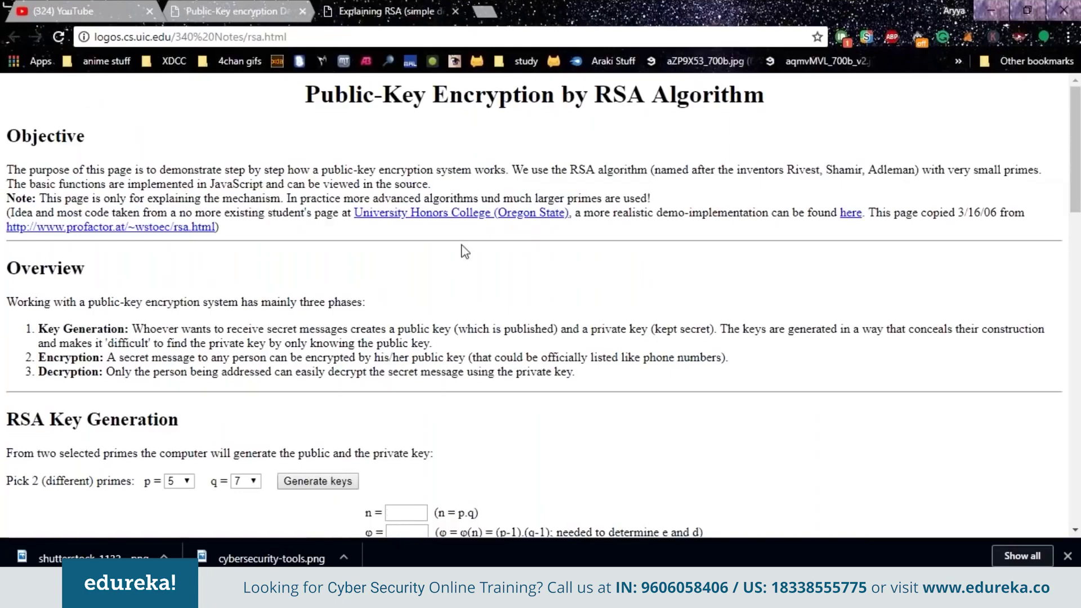
{"action": "scroll", "coordinate": [468, 254], "scroll_direction": "down", "scroll_amount": 1}
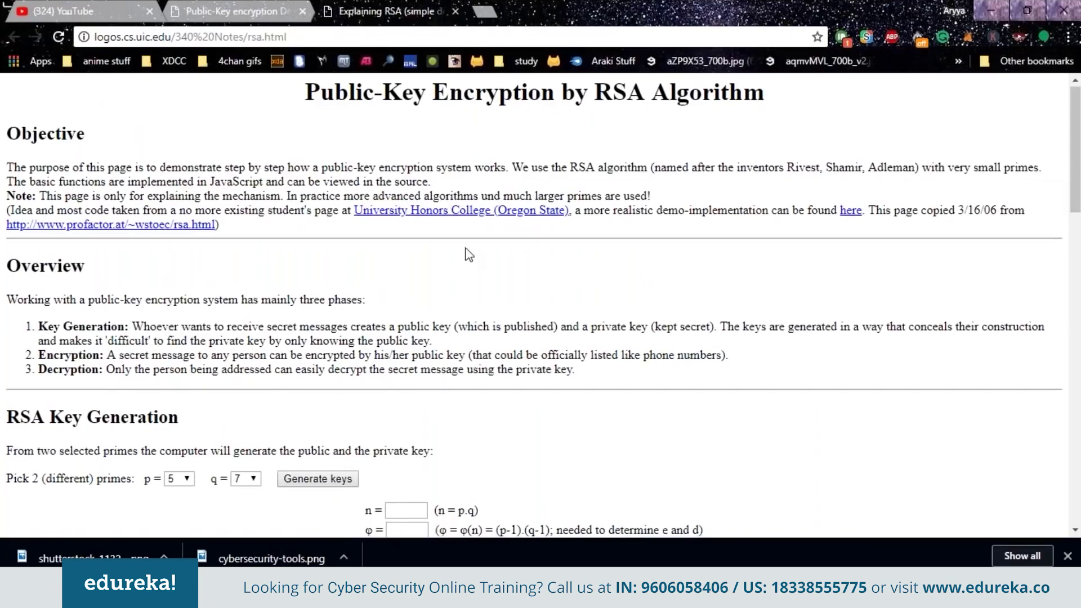
{"action": "scroll", "coordinate": [469, 254], "scroll_direction": "down", "scroll_amount": 4}
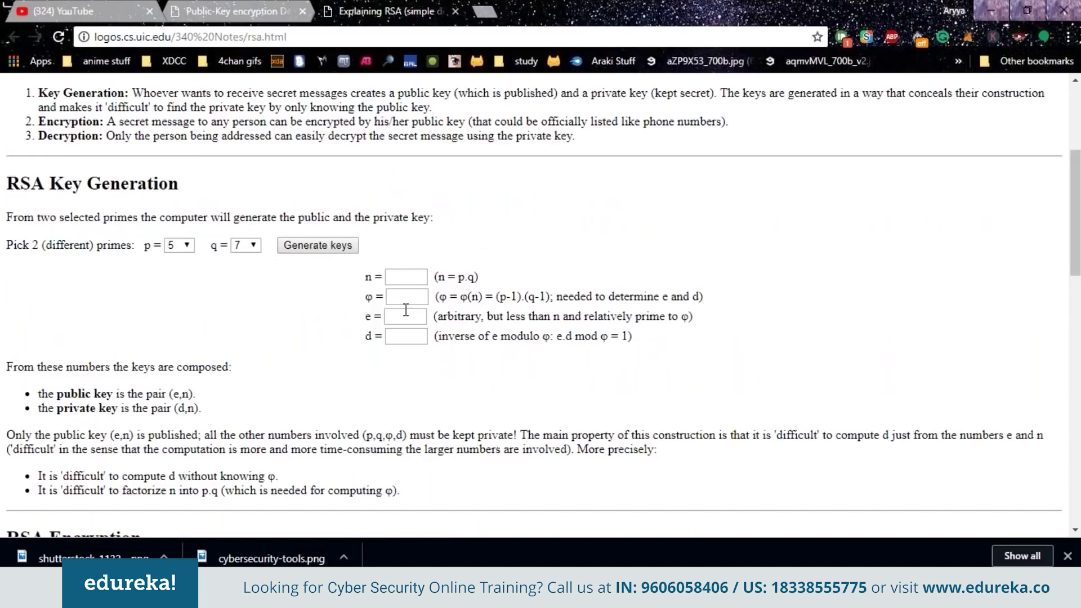
{"action": "scroll", "coordinate": [607, 272], "scroll_direction": "up", "scroll_amount": 4}
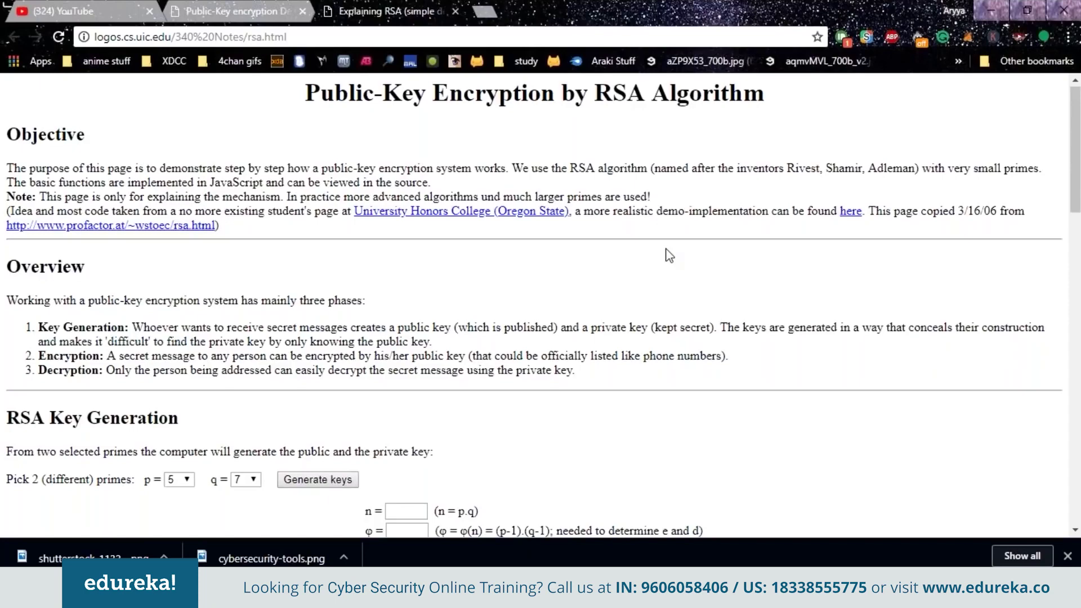
{"action": "scroll", "coordinate": [668, 255], "scroll_direction": "down", "scroll_amount": 1}
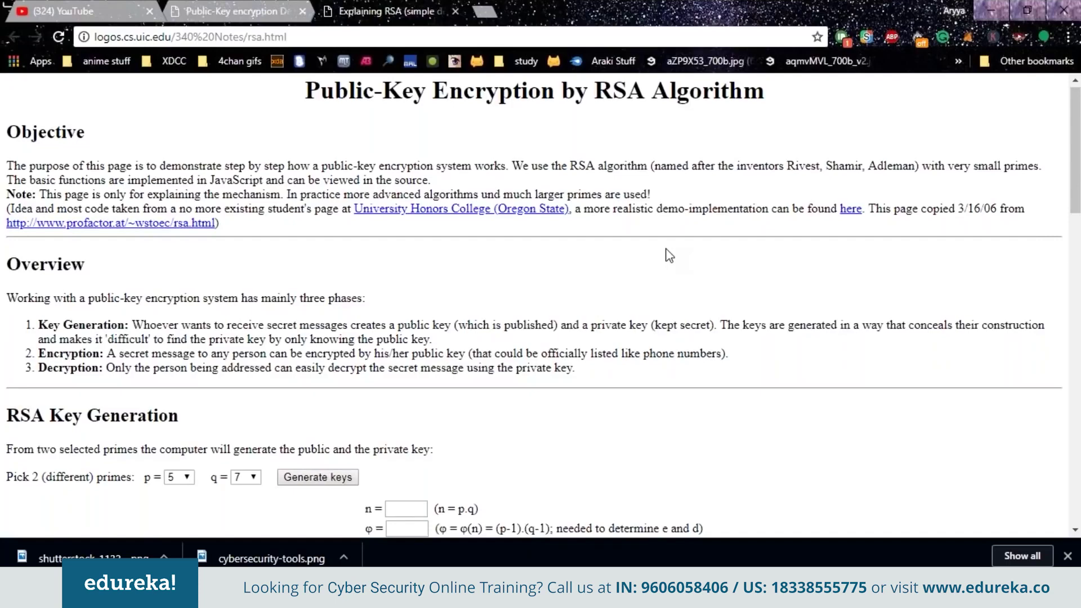
{"action": "scroll", "coordinate": [668, 255], "scroll_direction": "down", "scroll_amount": 3}
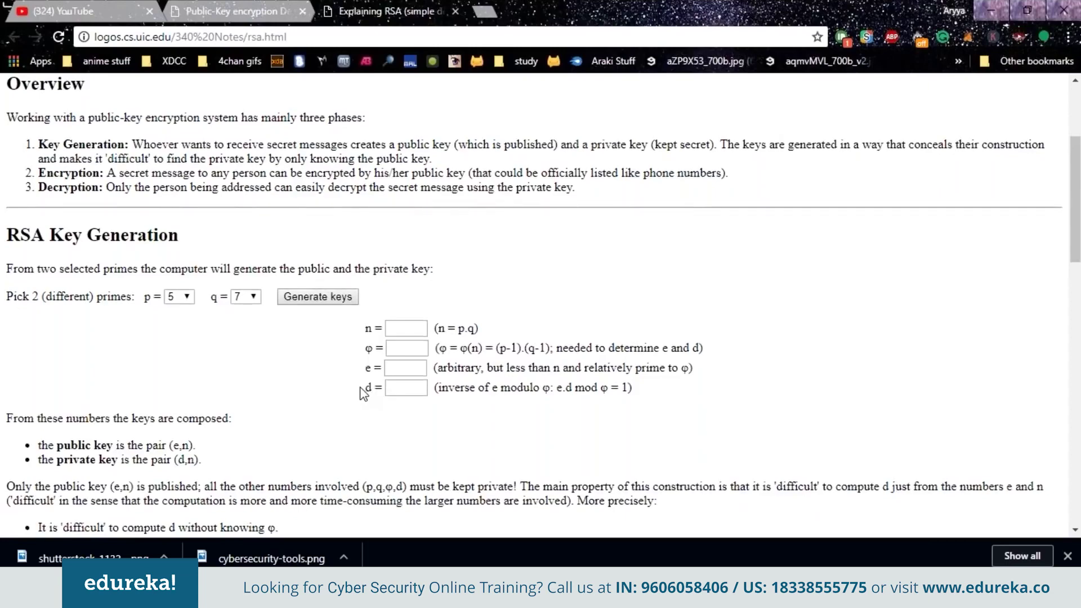
{"action": "scroll", "coordinate": [364, 393], "scroll_direction": "down", "scroll_amount": 1}
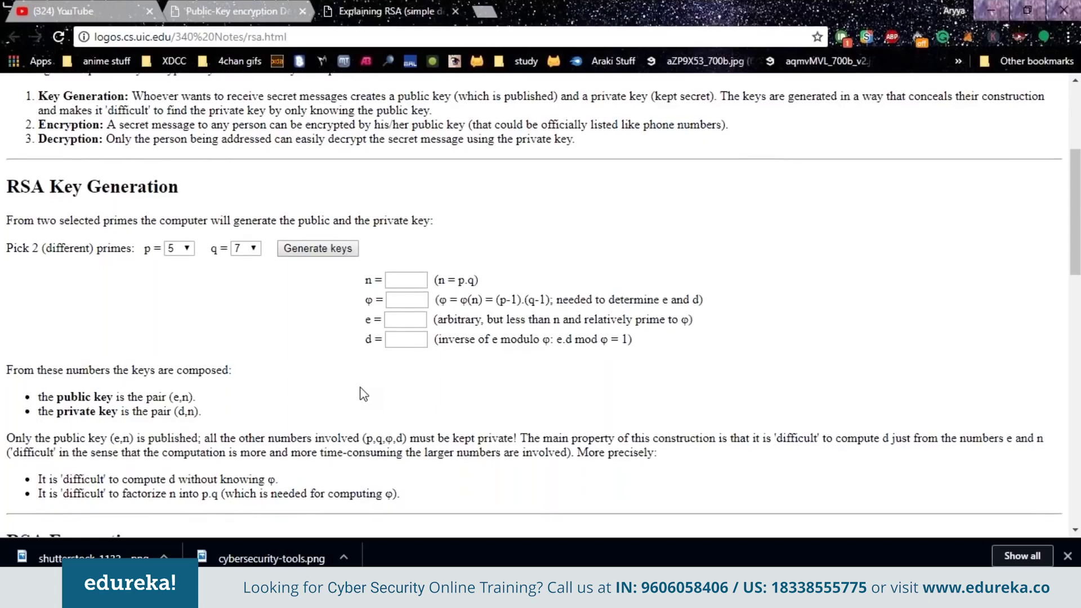
{"action": "scroll", "coordinate": [363, 394], "scroll_direction": "down", "scroll_amount": 2}
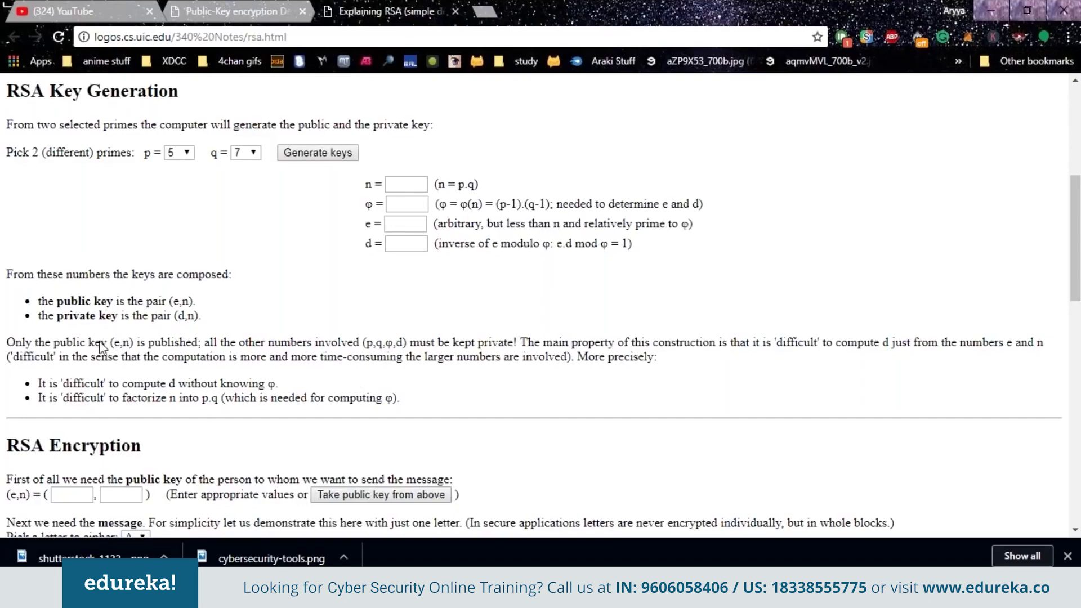
Enter n = 35 and generate the keys from primes 5 and 7
{"action": "left_click", "coordinate": [398, 183]}
{"action": "type", "text": "35"}
{"action": "left_click", "coordinate": [346, 159]}
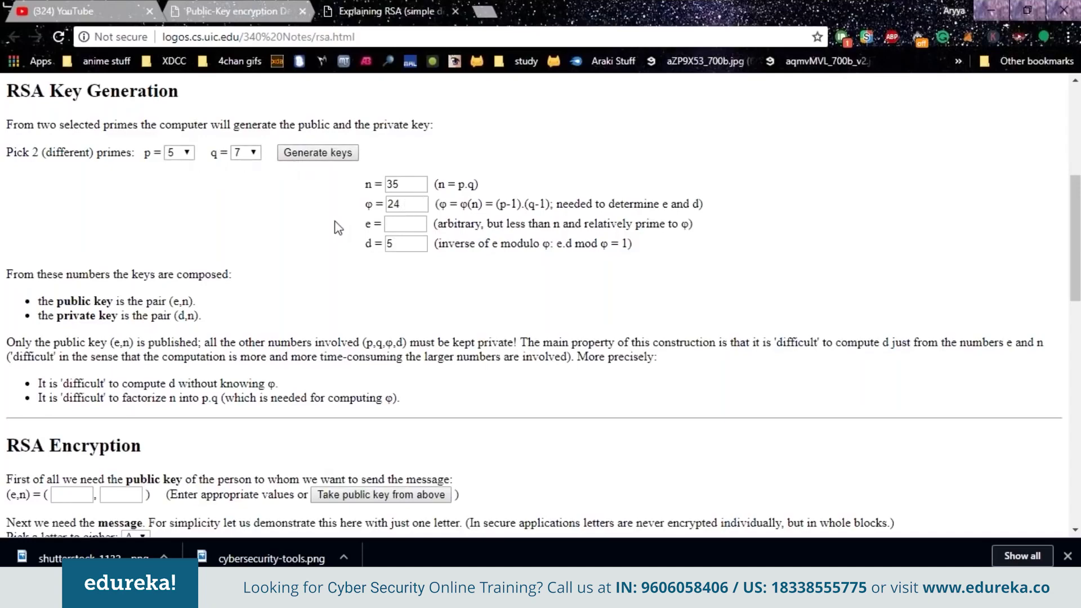
{"action": "scroll", "coordinate": [327, 311], "scroll_direction": "down", "scroll_amount": 1}
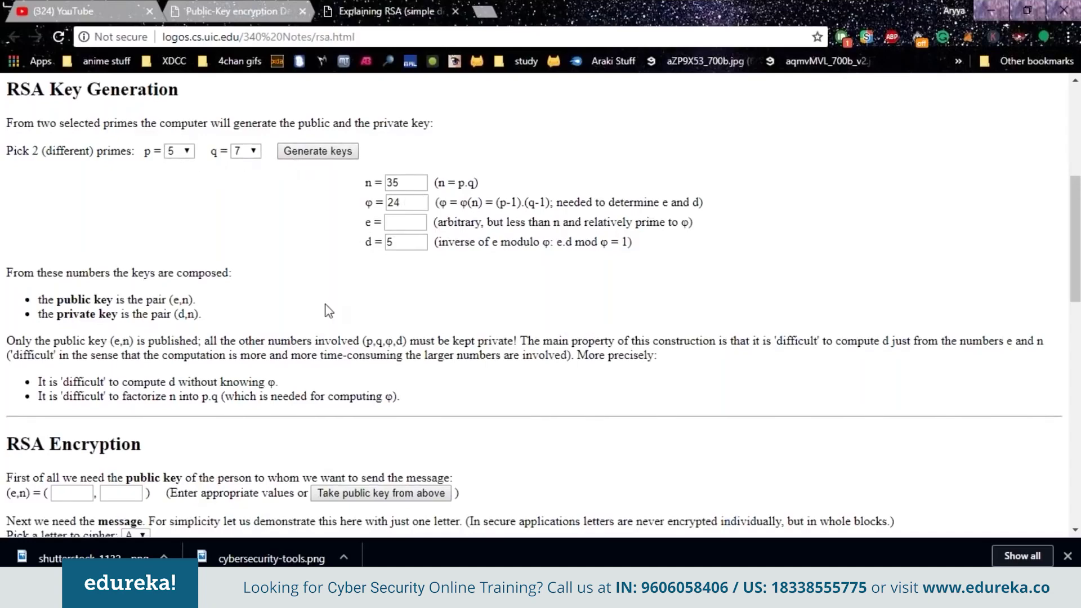
{"action": "scroll", "coordinate": [328, 311], "scroll_direction": "down", "scroll_amount": 1}
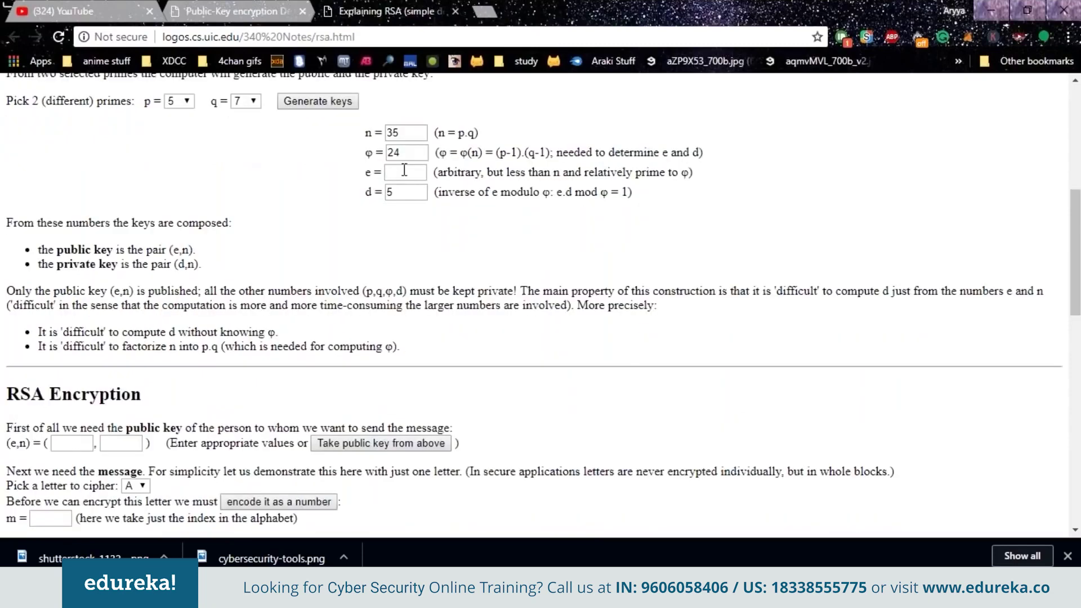
Set e to 11 and select the RSA Encryption public key's e box
{"action": "left_click", "coordinate": [404, 170]}
{"action": "type", "text": "11"}
{"action": "scroll", "coordinate": [275, 193], "scroll_direction": "down", "scroll_amount": 3}
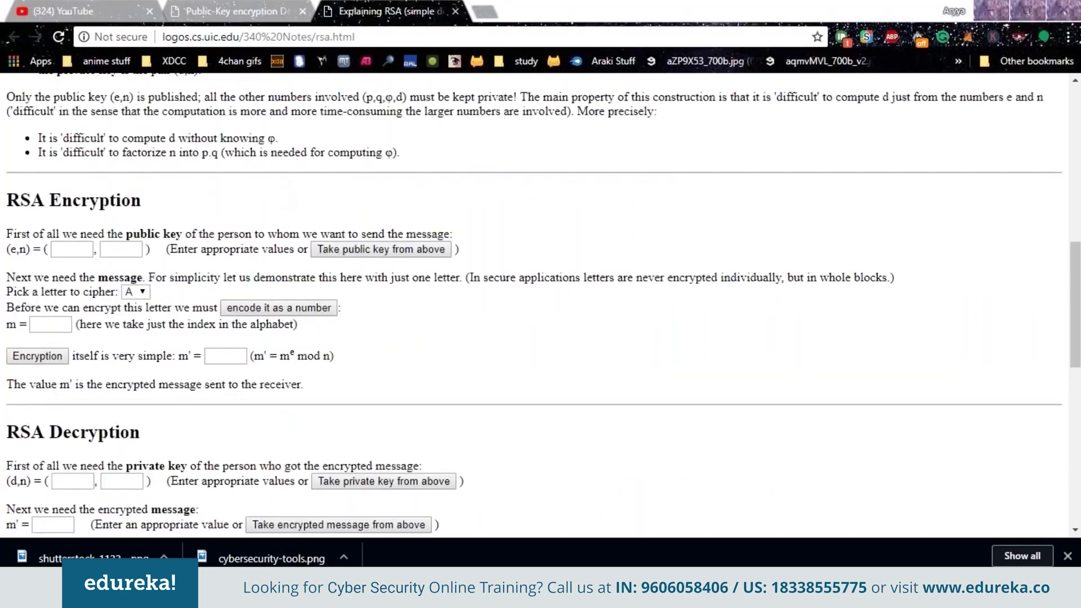
{"action": "scroll", "coordinate": [541, 304], "scroll_direction": "down", "scroll_amount": 2}
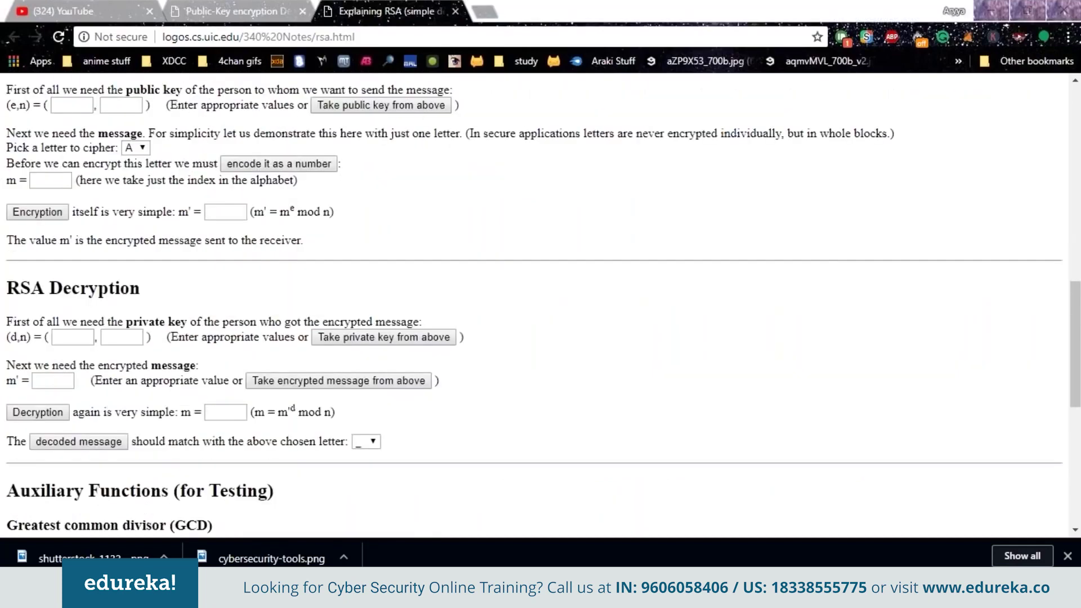
{"action": "scroll", "coordinate": [171, 283], "scroll_direction": "up", "scroll_amount": 3}
{"action": "scroll", "coordinate": [171, 283], "scroll_direction": "up", "scroll_amount": 2}
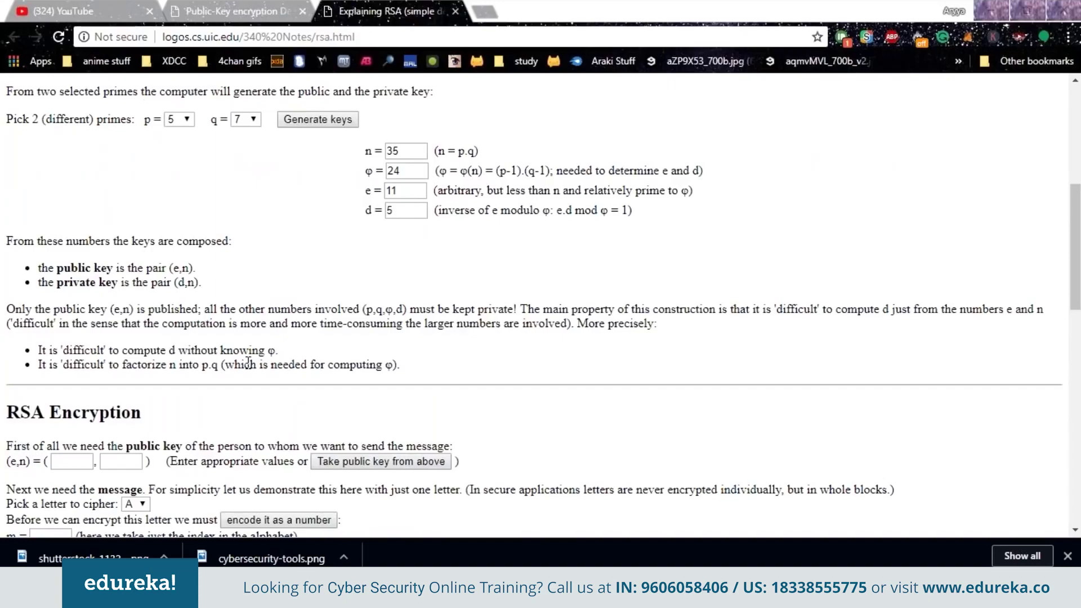
{"action": "left_click", "coordinate": [77, 463]}
Enter the public key (11, 35) in the (e,n) boxes
{"action": "type", "text": "11"}
{"action": "left_click", "coordinate": [108, 463]}
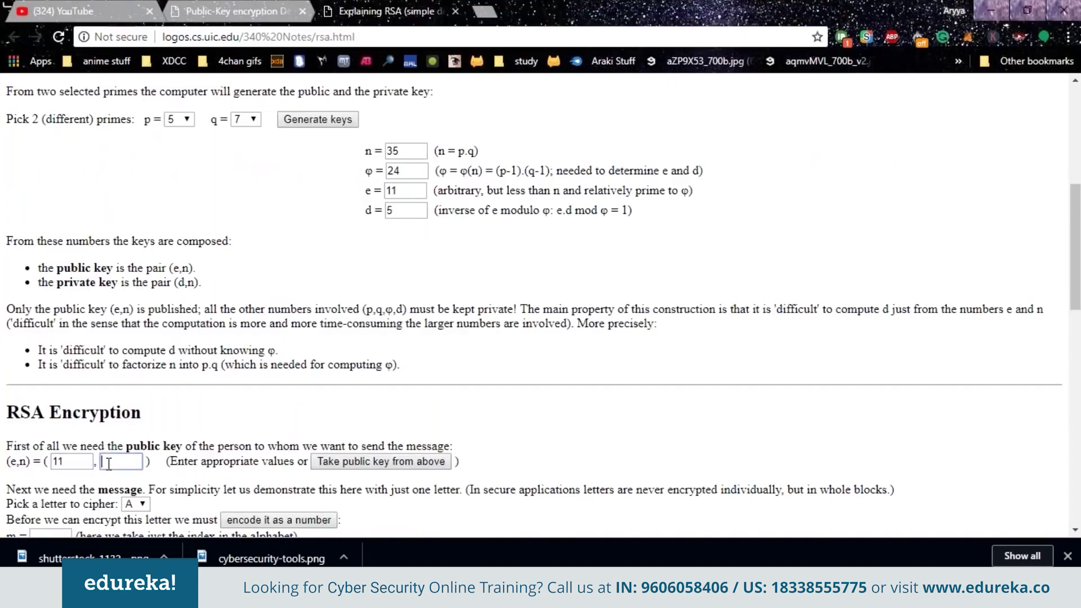
{"action": "type", "text": "35"}
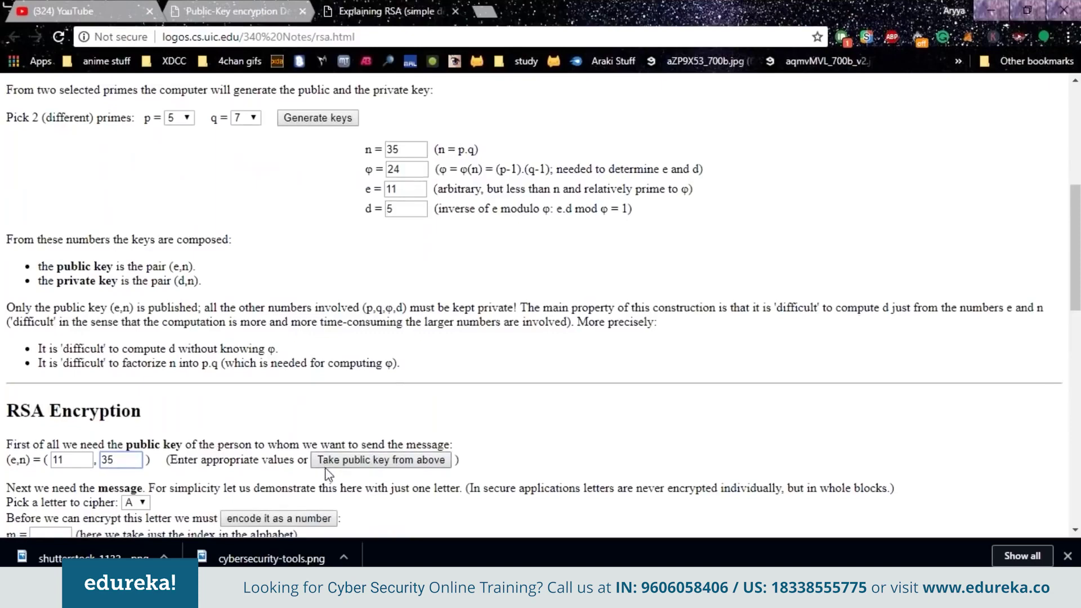
{"action": "scroll", "coordinate": [108, 372], "scroll_direction": "down", "scroll_amount": 2}
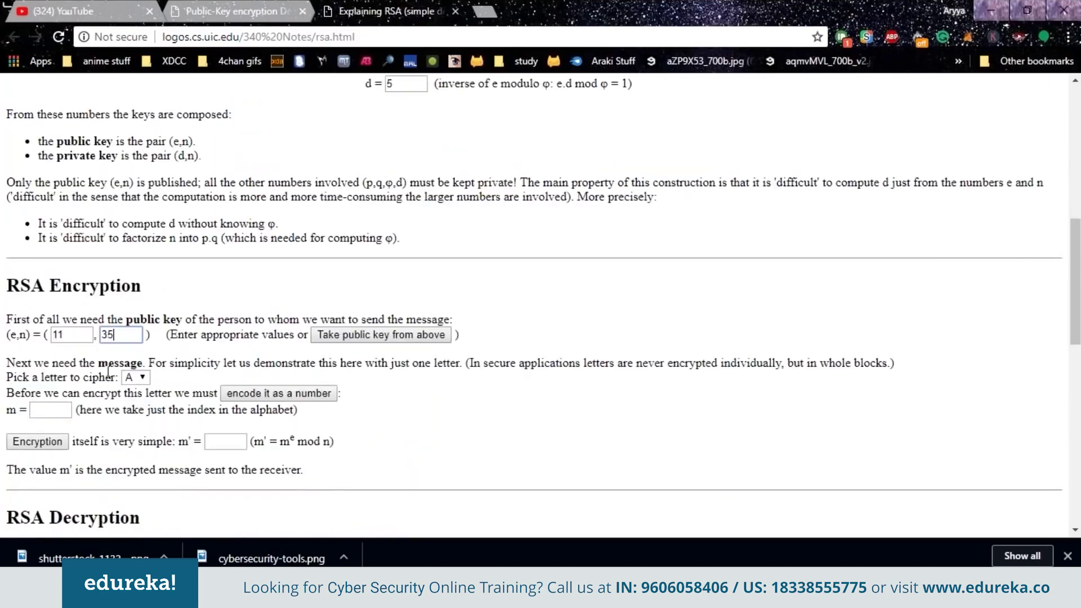
Encode the letter A as 1 and encrypt it, giving m' = 1
{"action": "left_click", "coordinate": [54, 408]}
{"action": "left_click", "coordinate": [281, 393]}
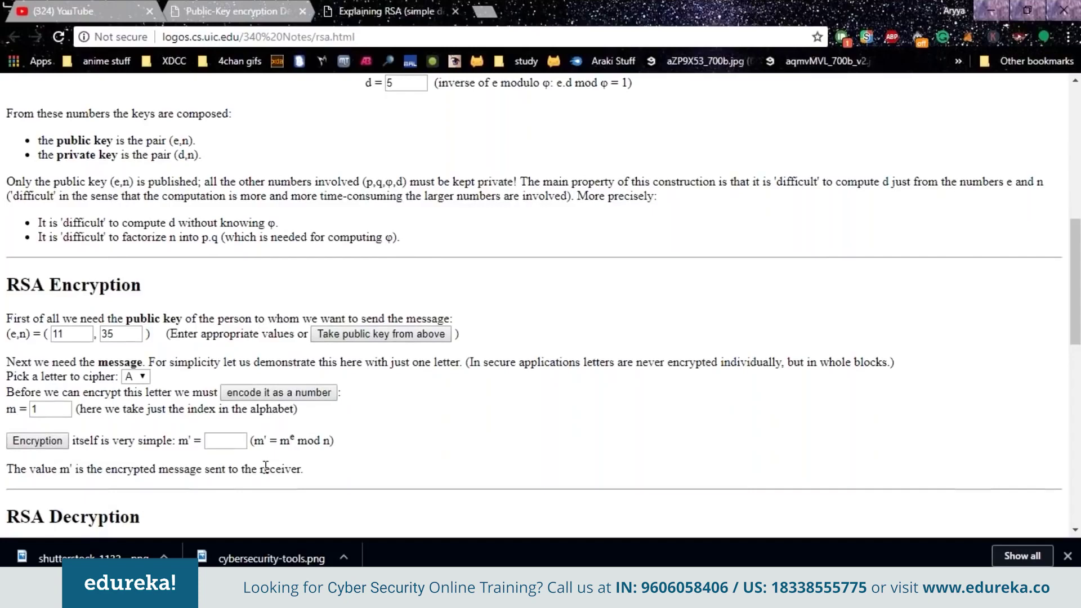
{"action": "scroll", "coordinate": [266, 467], "scroll_direction": "down", "scroll_amount": 1}
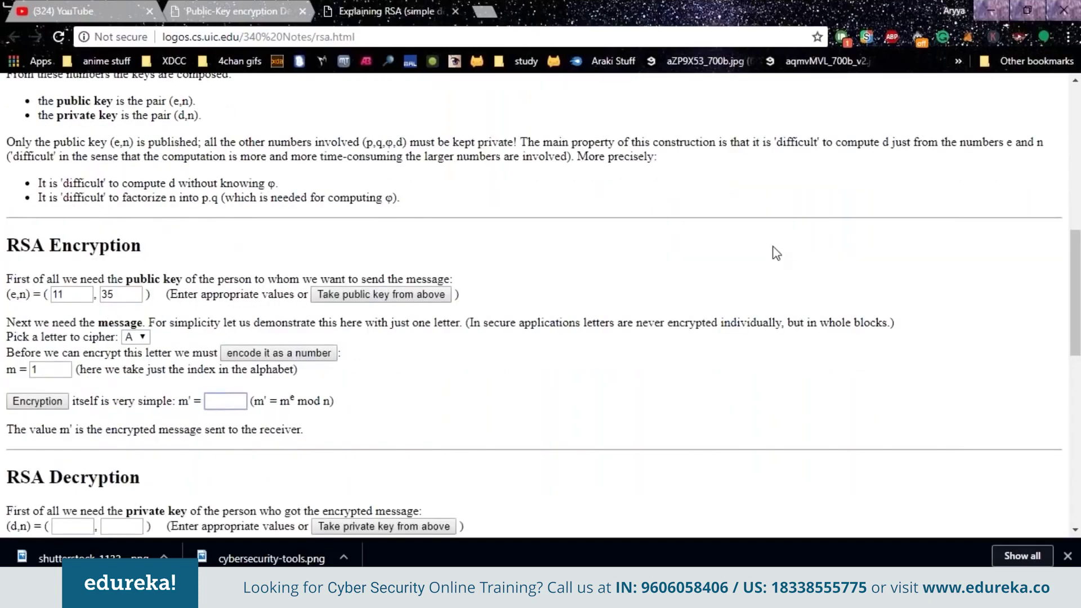
{"action": "scroll", "coordinate": [394, 259], "scroll_direction": "down", "scroll_amount": 3}
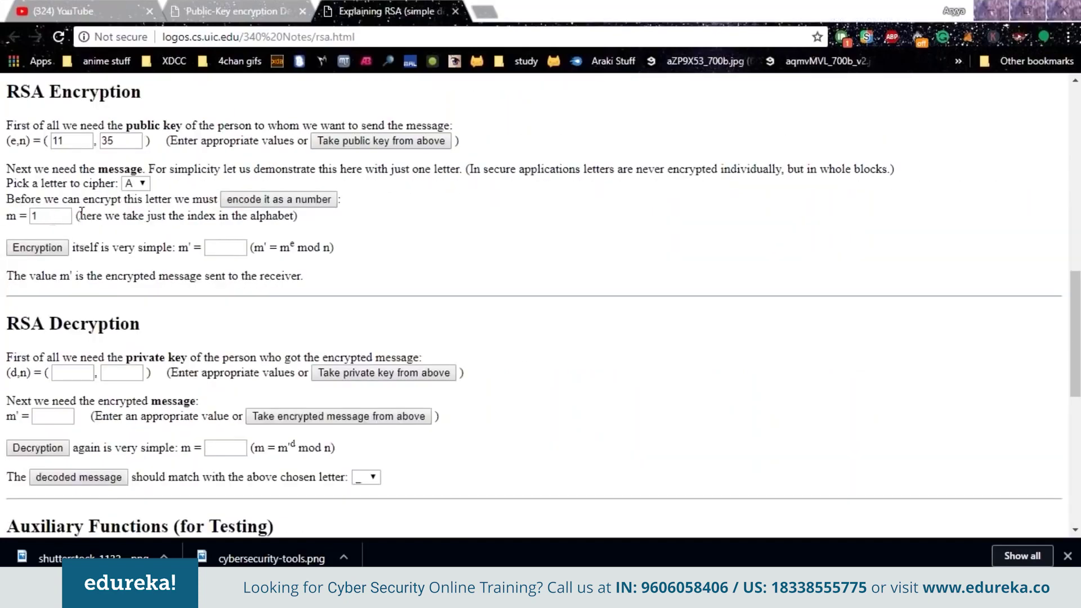
{"action": "left_click", "coordinate": [59, 254]}
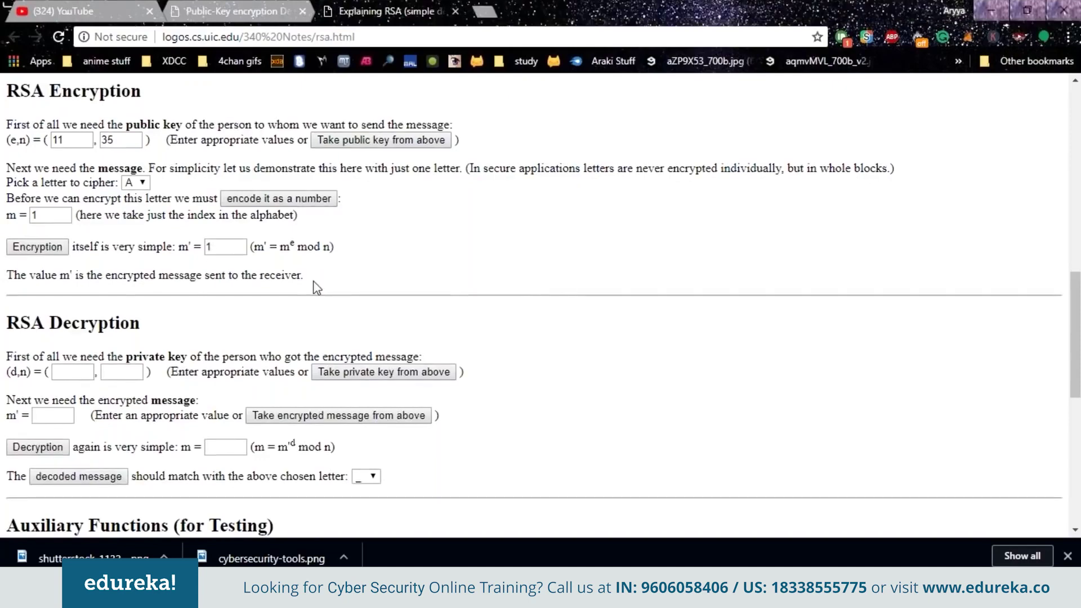
{"action": "scroll", "coordinate": [317, 287], "scroll_direction": "up", "scroll_amount": 1}
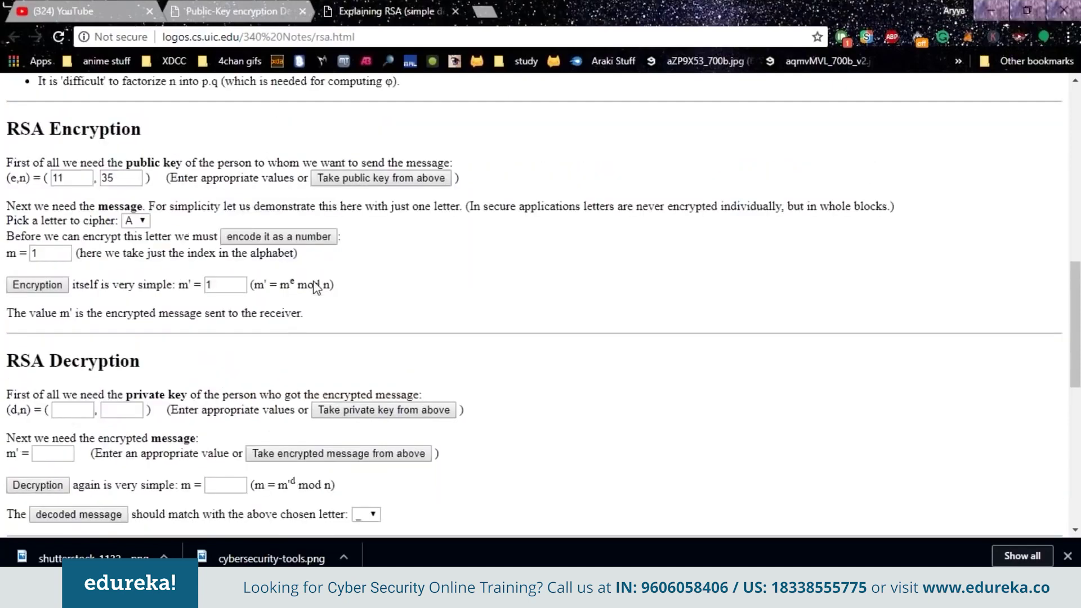
{"action": "scroll", "coordinate": [317, 287], "scroll_direction": "up", "scroll_amount": 2}
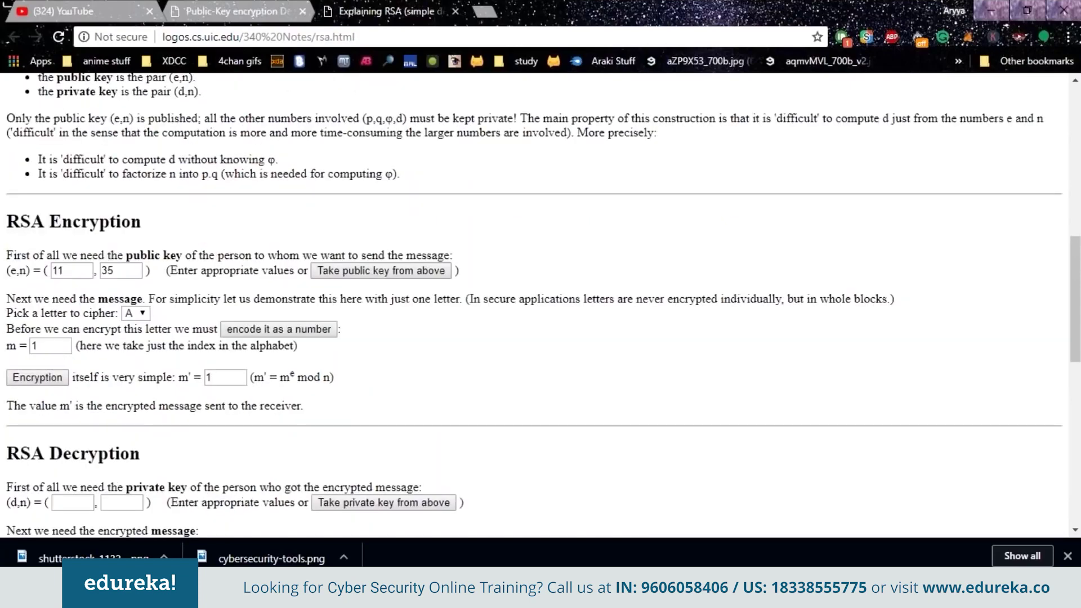
{"action": "scroll", "coordinate": [317, 288], "scroll_direction": "up", "scroll_amount": 2}
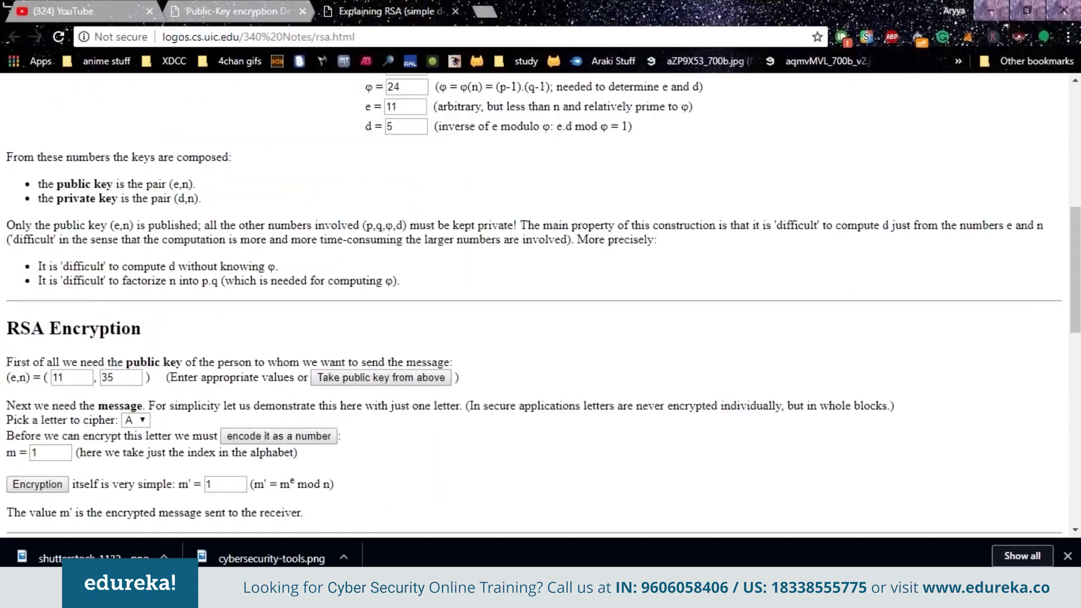
{"action": "scroll", "coordinate": [317, 287], "scroll_direction": "down", "scroll_amount": 3}
Enter the private key (5, 35) in the (d,n) boxes
{"action": "left_click", "coordinate": [88, 431]}
{"action": "type", "text": "5"}
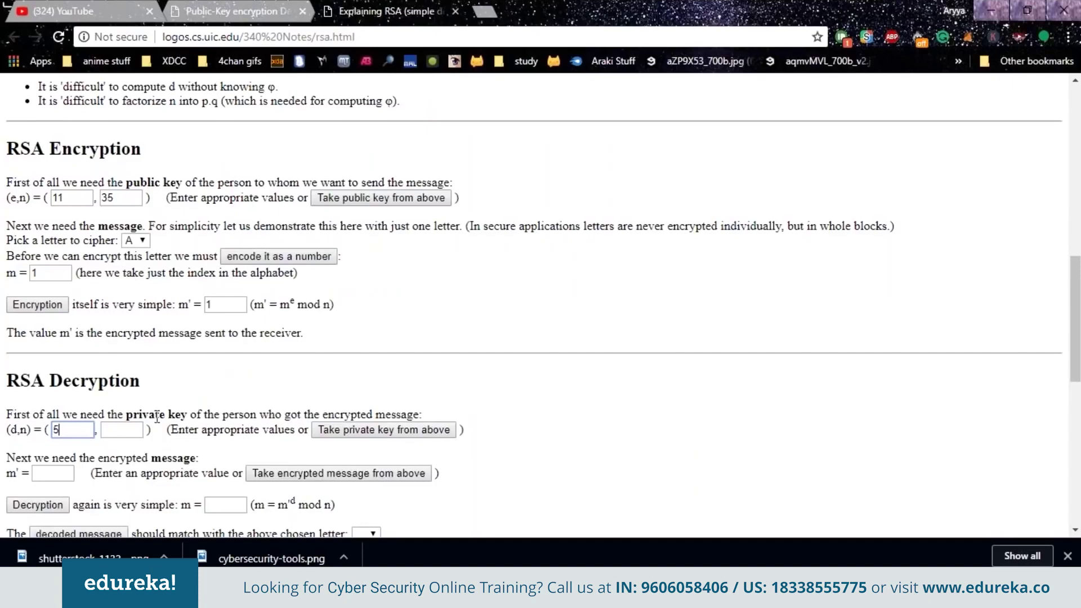
{"action": "left_click", "coordinate": [128, 430]}
{"action": "type", "text": "35"}
{"action": "scroll", "coordinate": [244, 415], "scroll_direction": "down", "scroll_amount": 1}
Bring in the encrypted message 1, decrypt it to m = 1, and decode it to letter A
{"action": "left_click", "coordinate": [255, 421]}
{"action": "scroll", "coordinate": [169, 439], "scroll_direction": "down", "scroll_amount": 1}
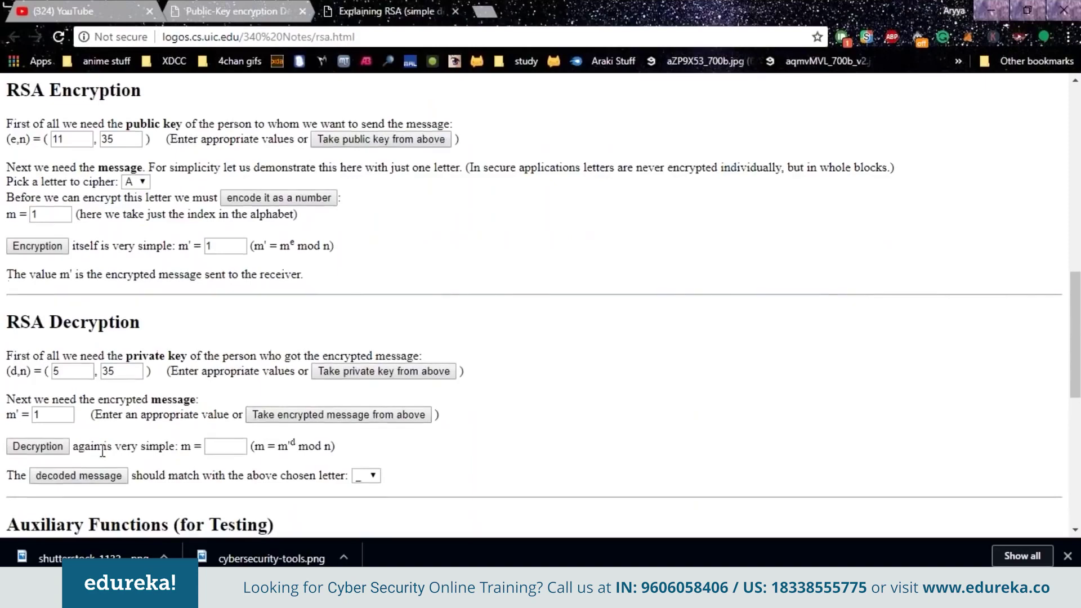
{"action": "scroll", "coordinate": [102, 450], "scroll_direction": "down", "scroll_amount": 1}
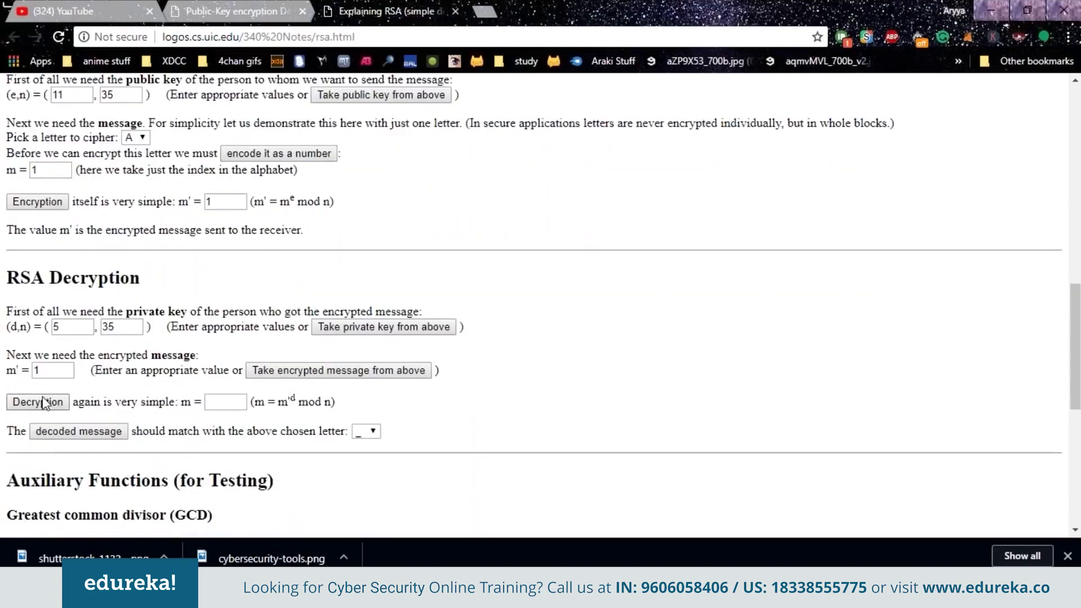
{"action": "left_click", "coordinate": [44, 402]}
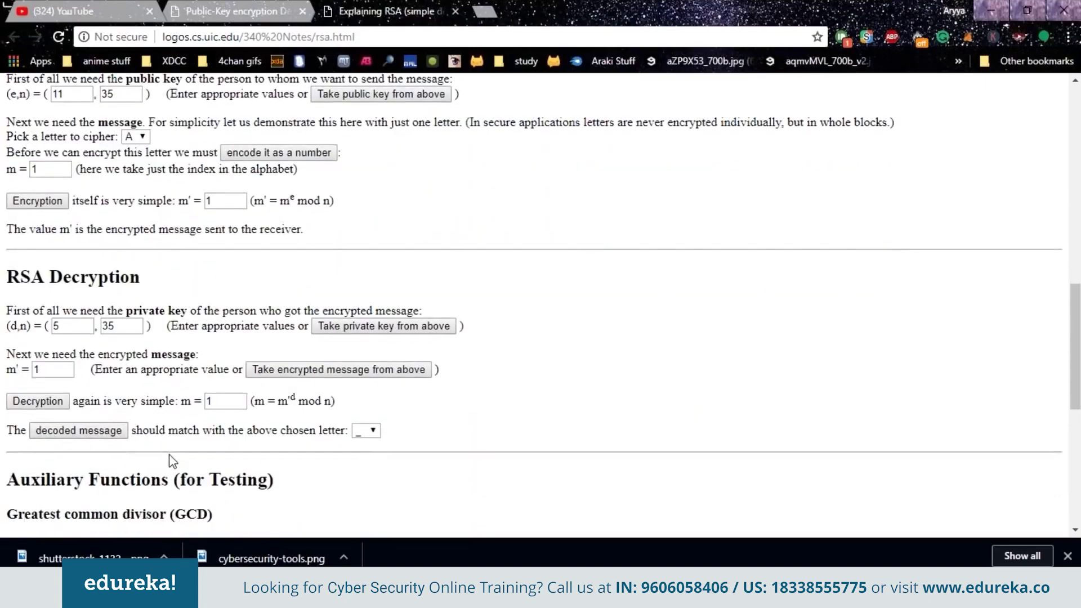
{"action": "scroll", "coordinate": [173, 461], "scroll_direction": "down", "scroll_amount": 1}
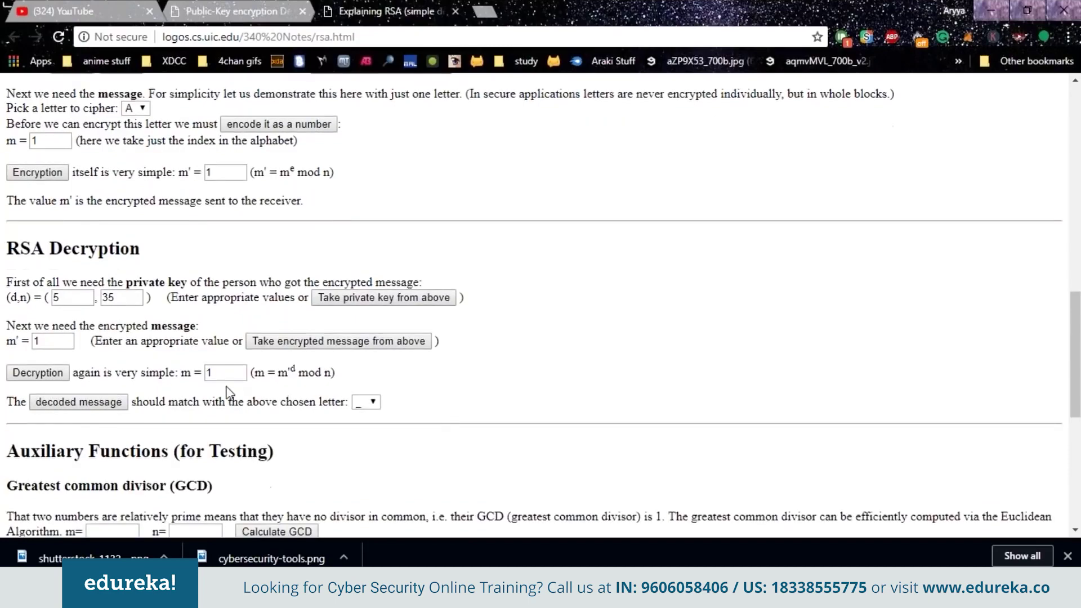
{"action": "left_click", "coordinate": [115, 404]}
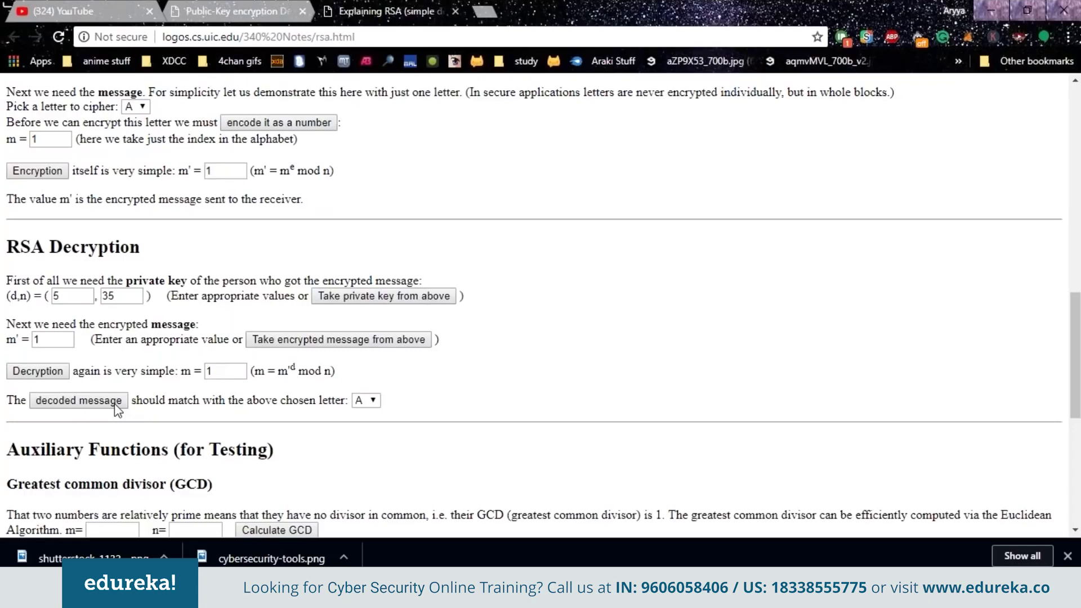
{"action": "scroll", "coordinate": [364, 374], "scroll_direction": "down", "scroll_amount": 1}
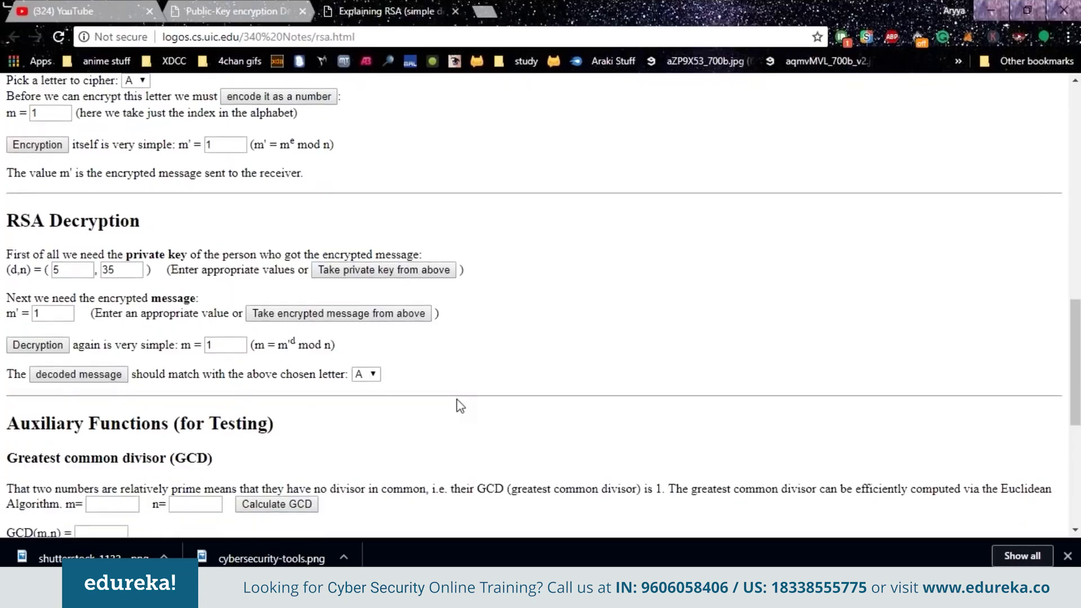
{"action": "scroll", "coordinate": [457, 400], "scroll_direction": "up", "scroll_amount": 3}
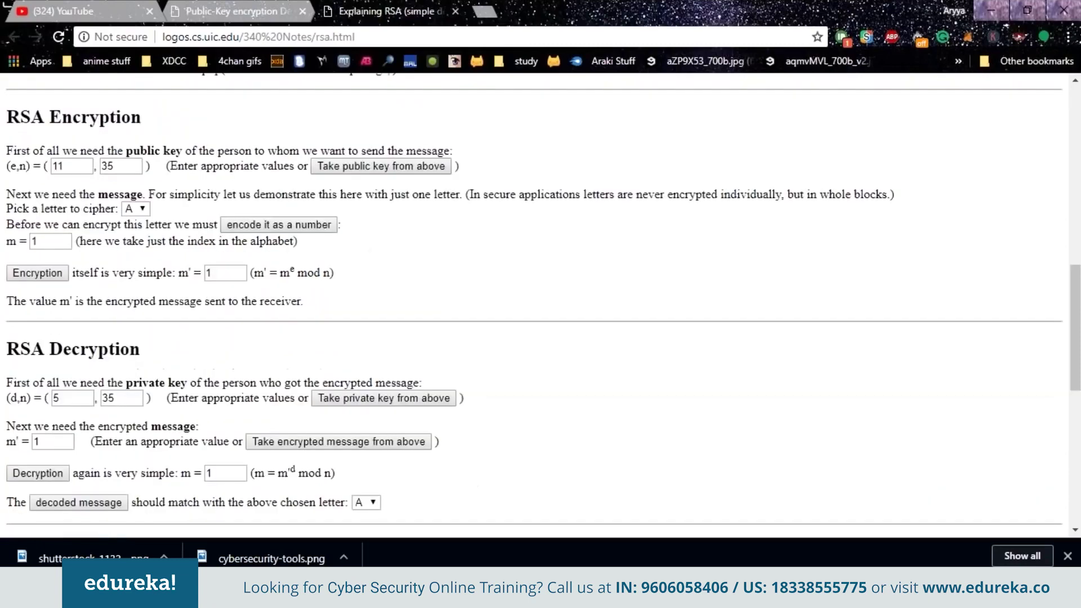
{"action": "scroll", "coordinate": [543, 302], "scroll_direction": "up", "scroll_amount": 1}
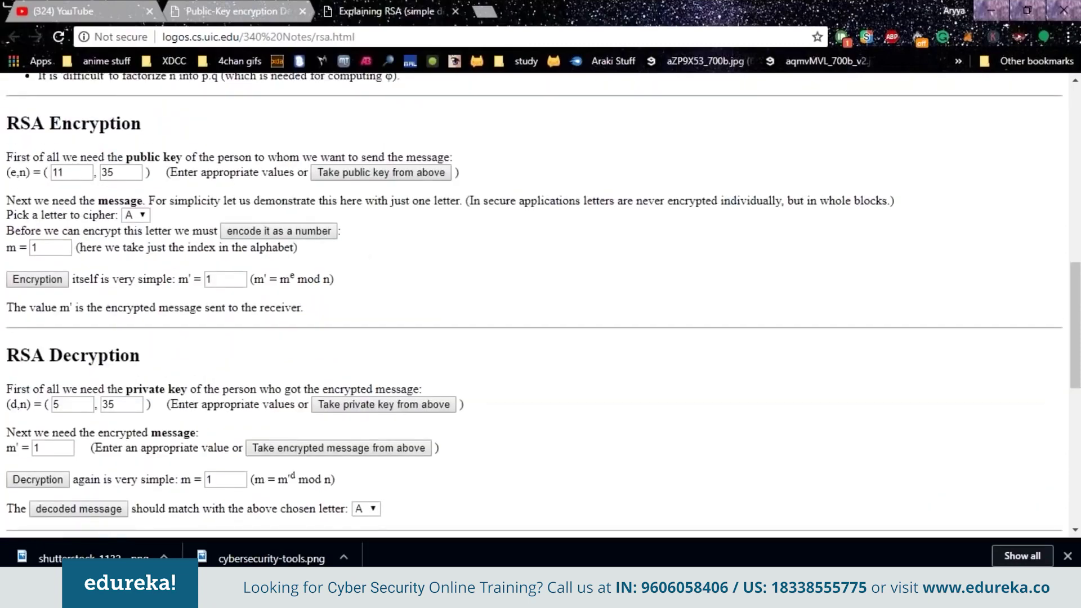
{"action": "scroll", "coordinate": [542, 302], "scroll_direction": "up", "scroll_amount": 6}
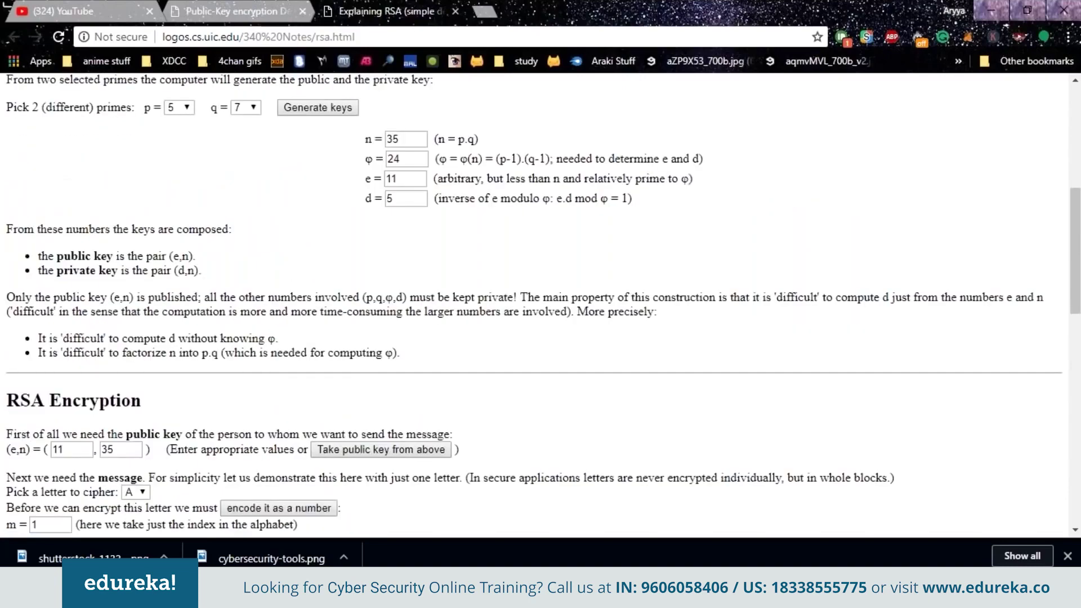
{"action": "scroll", "coordinate": [369, 197], "scroll_direction": "up", "scroll_amount": 1}
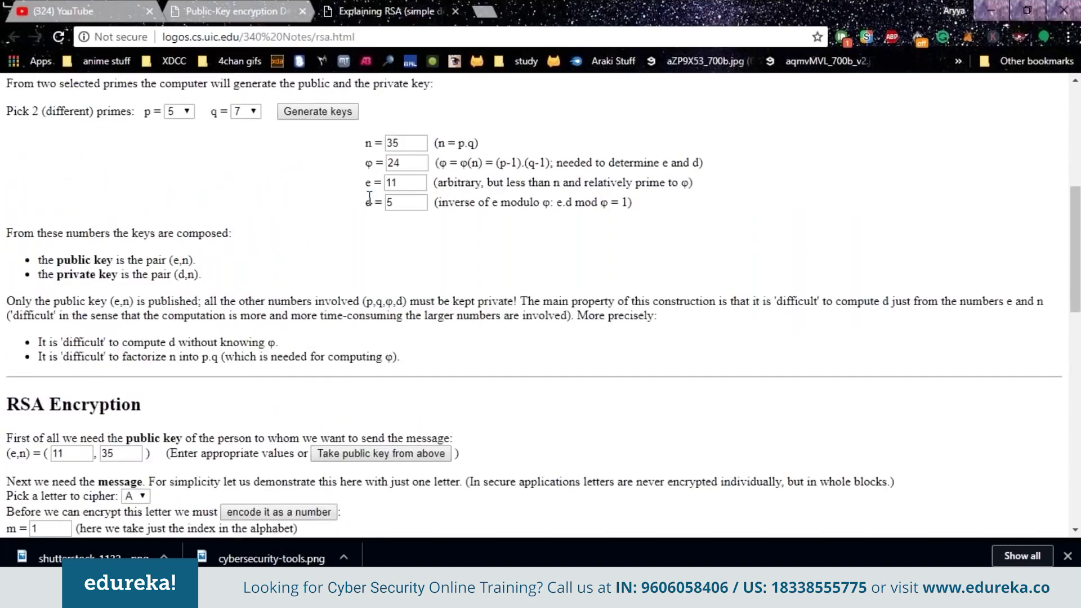
{"action": "scroll", "coordinate": [368, 197], "scroll_direction": "up", "scroll_amount": 8}
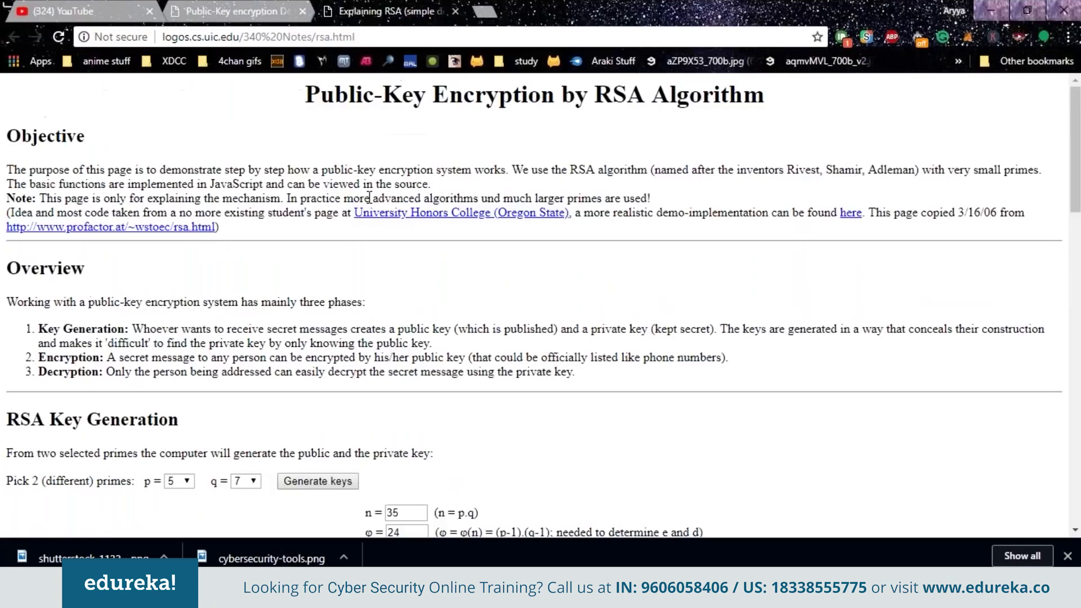